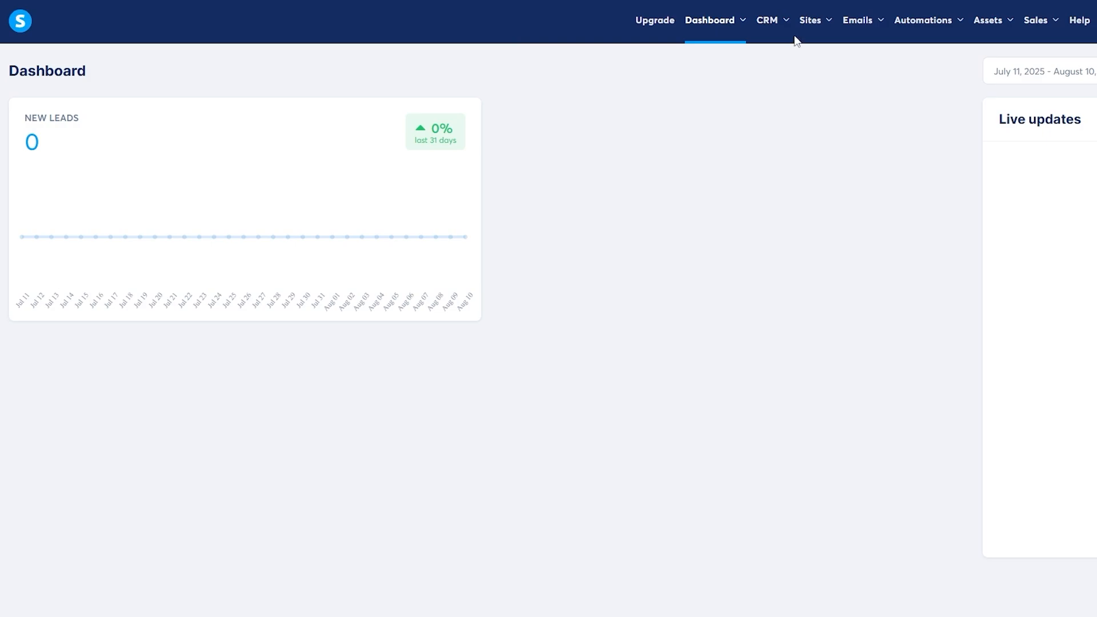
# - Open the Sales funnels list from the Sites menu
pyautogui.moveTo(808, 29)
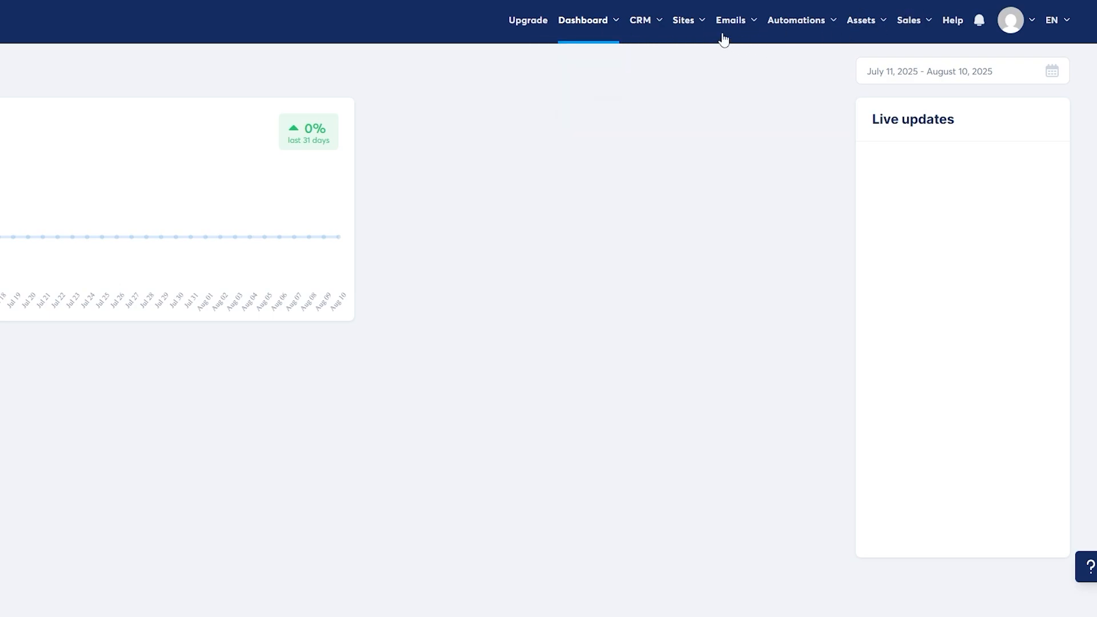
pyautogui.moveTo(694, 26)
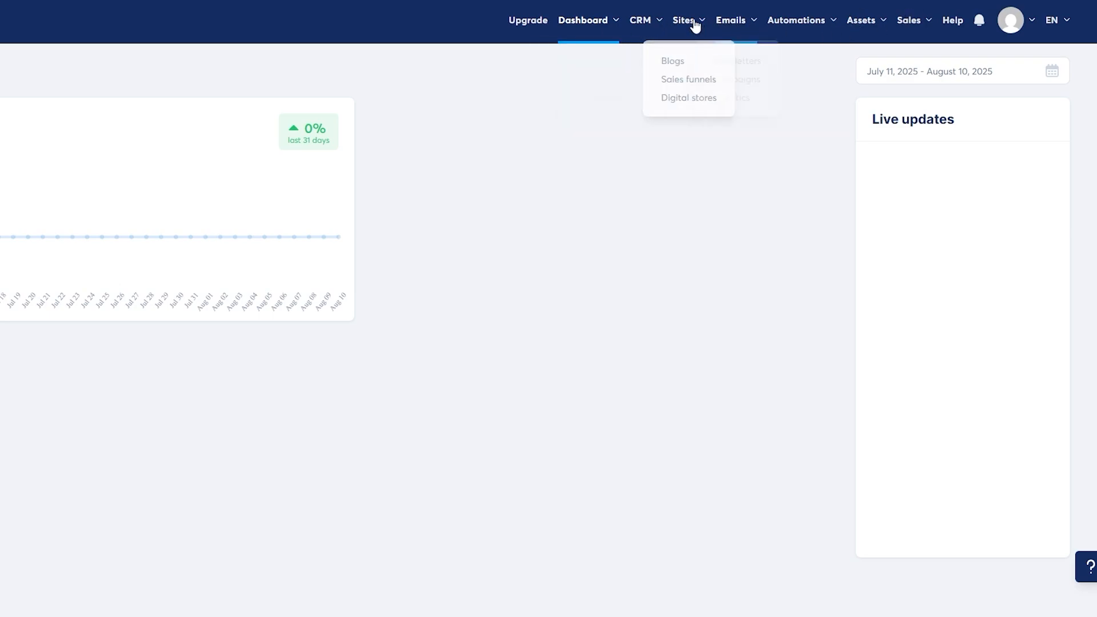
pyautogui.click(687, 81)
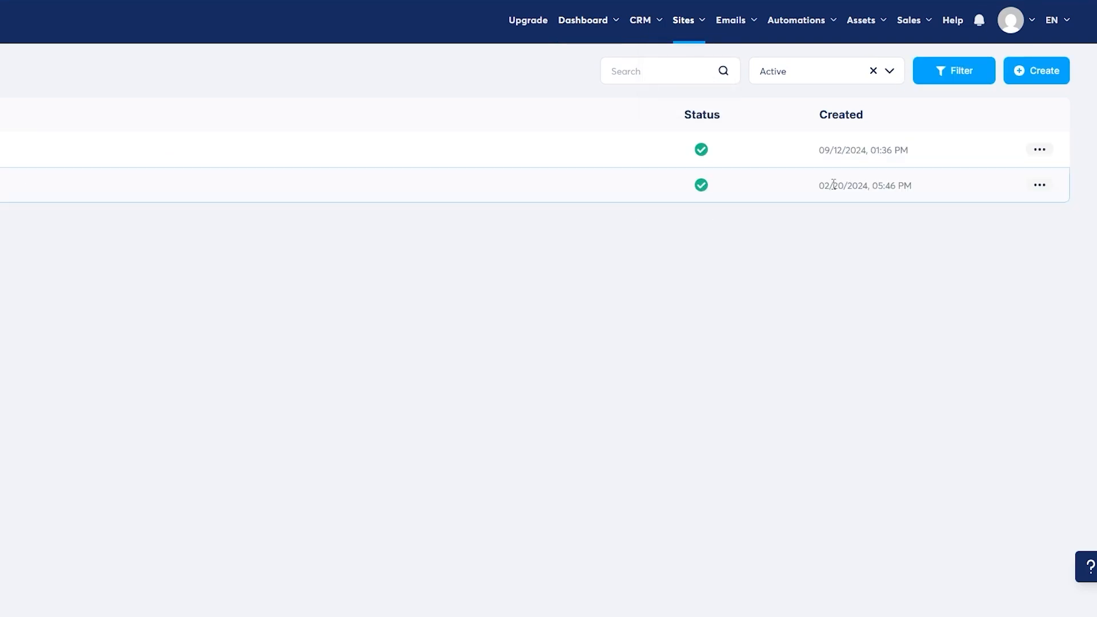
# - Check the Blogs and Digital stores lists, which are both empty
pyautogui.moveTo(688, 41)
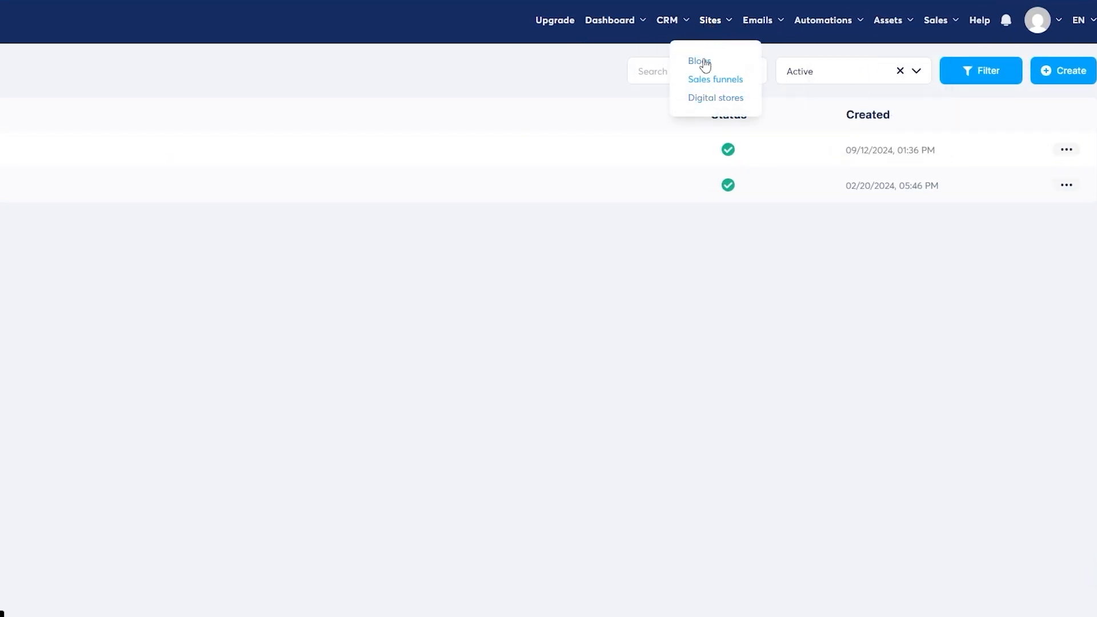
pyautogui.click(700, 61)
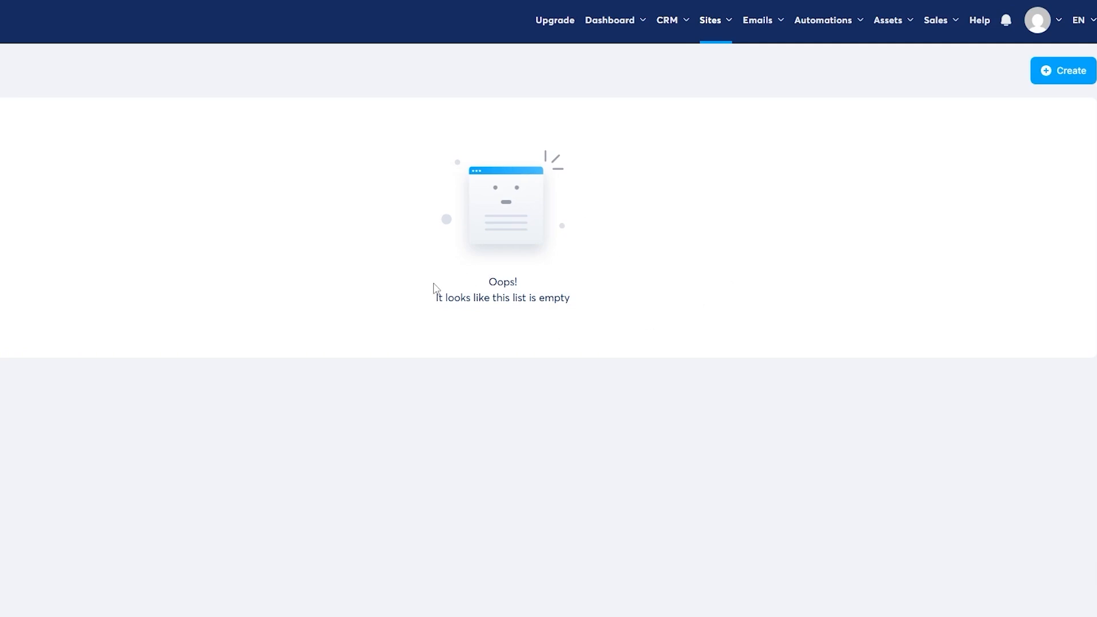
pyautogui.moveTo(433, 287); pyautogui.dragTo(671, 278)
pyautogui.click(671, 278)
pyautogui.moveTo(710, 31)
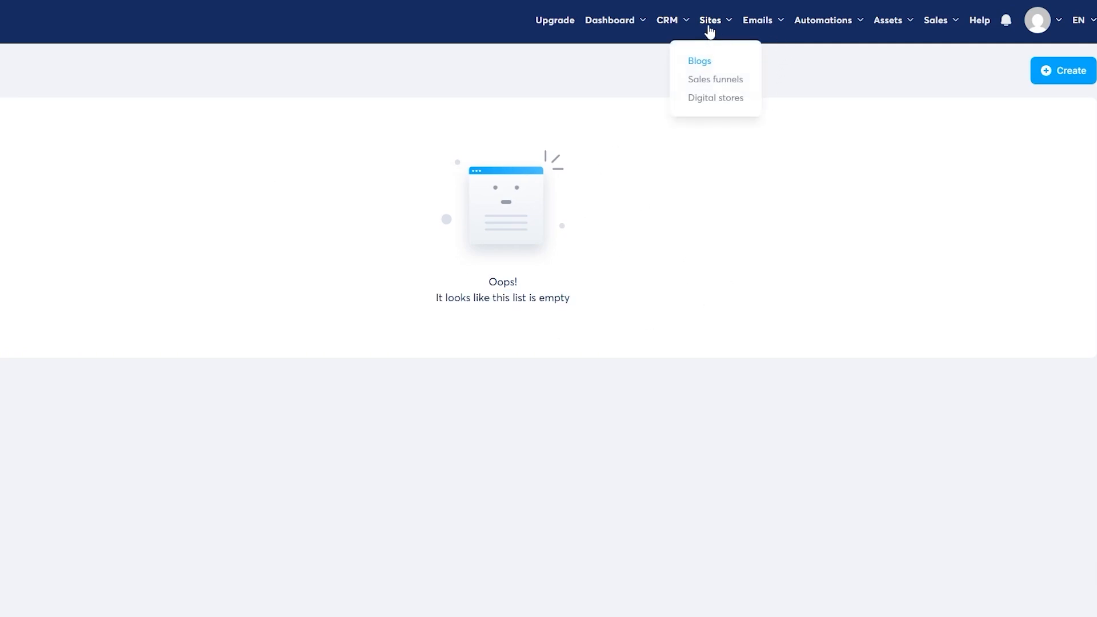
pyautogui.click(717, 98)
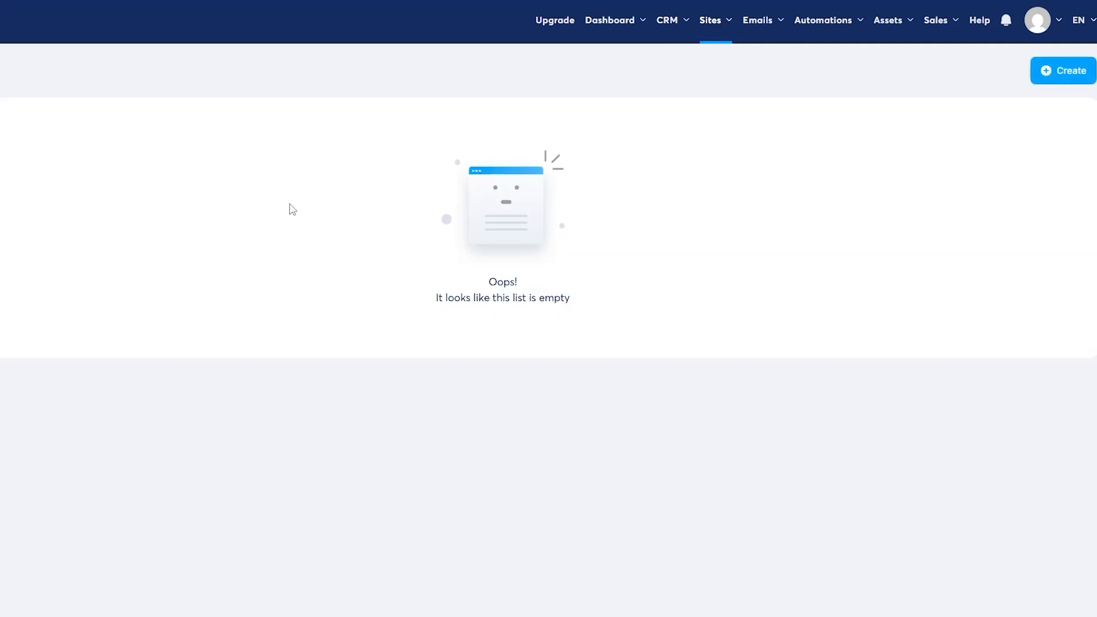
pyautogui.moveTo(718, 24)
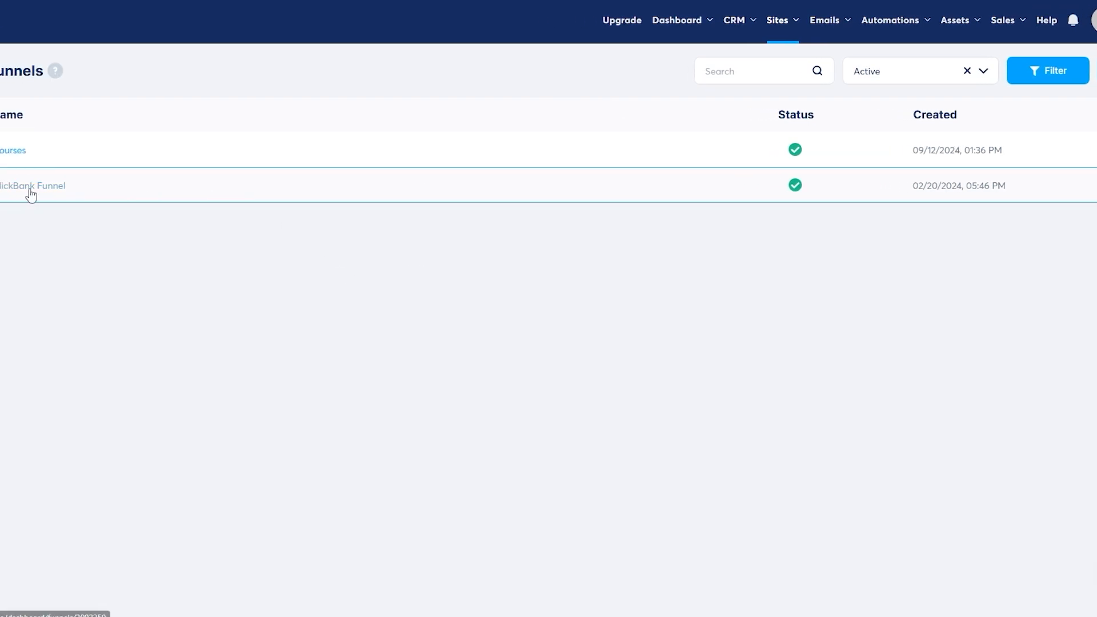
# - Open the ClickBank Funnel and scroll through its live WELCOME sales page preview
pyautogui.click(80, 187)
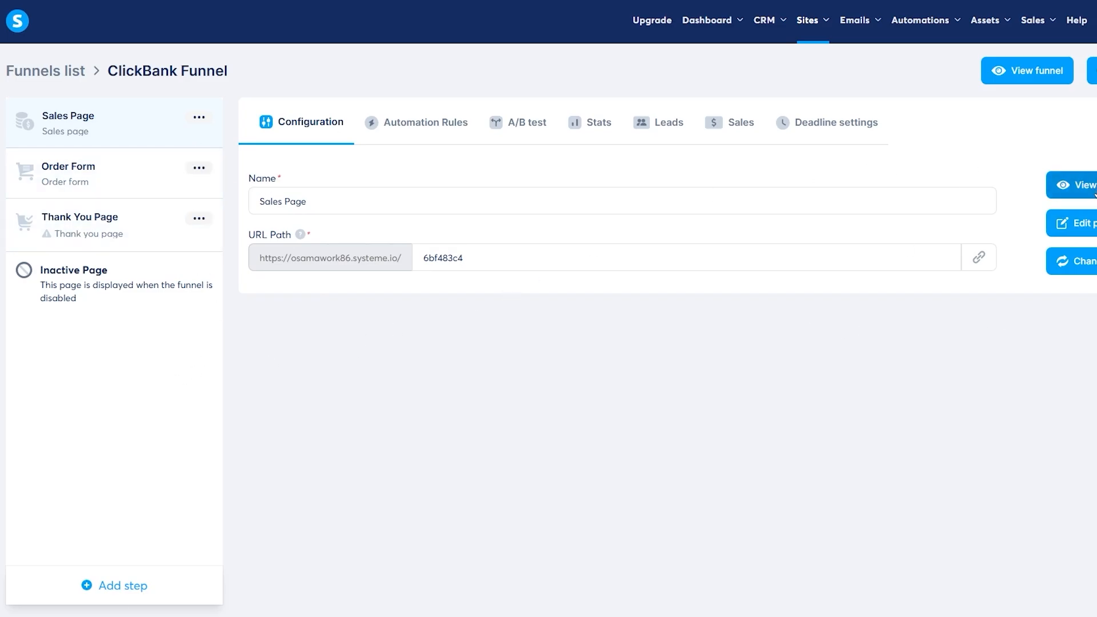
pyautogui.click(1035, 70)
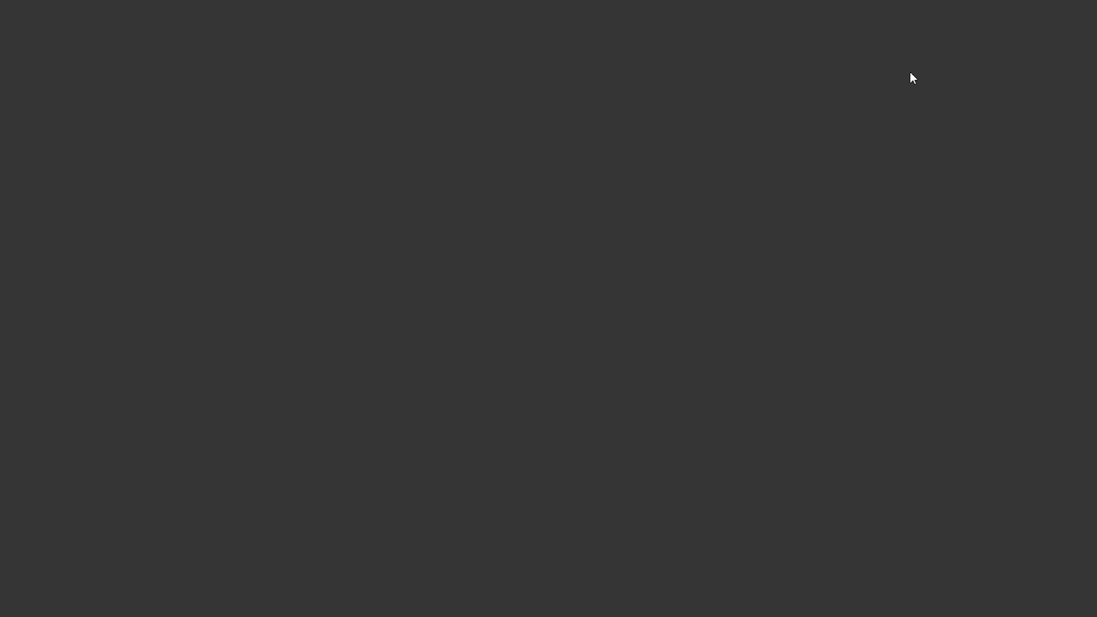
pyautogui.scroll(-6, 554, 286)
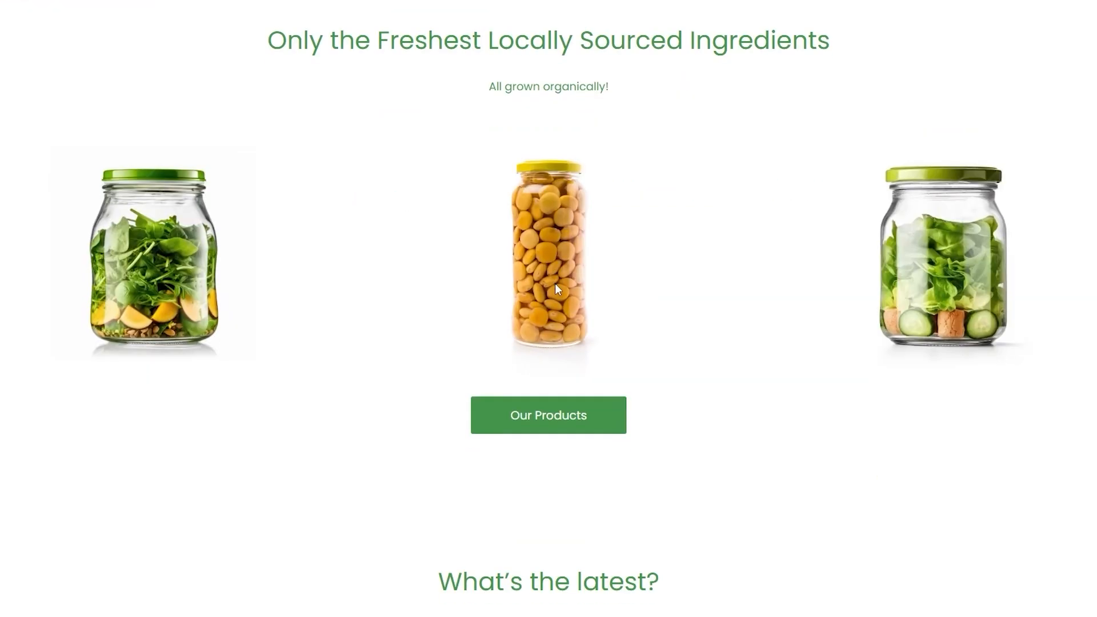
pyautogui.scroll(-10, 554, 283)
pyautogui.scroll(15, 565, 280)
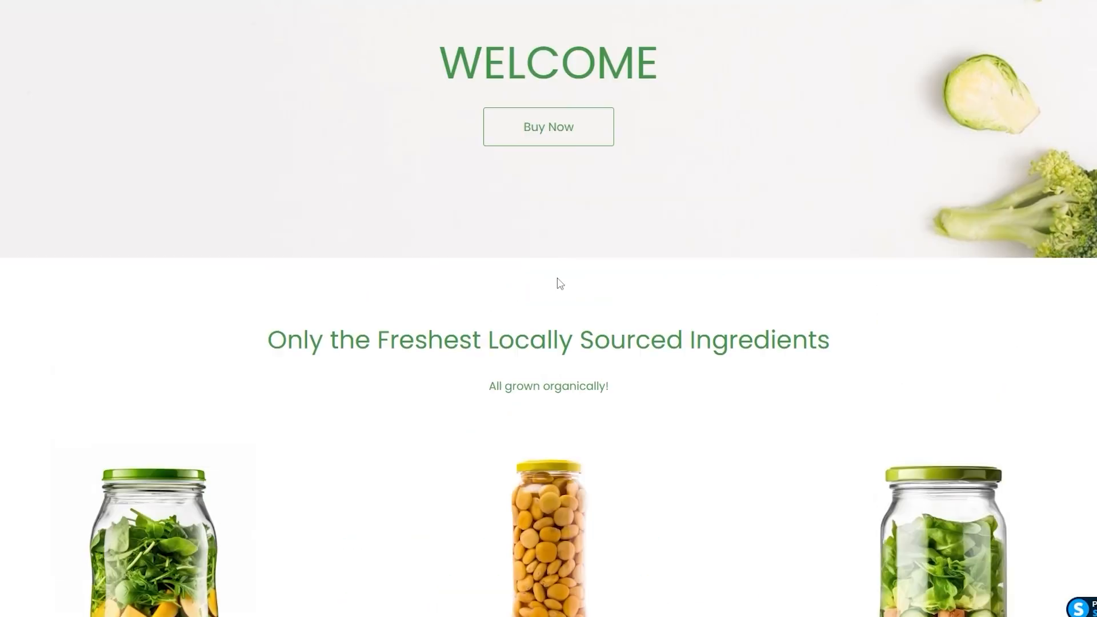
pyautogui.scroll(3, 562, 286)
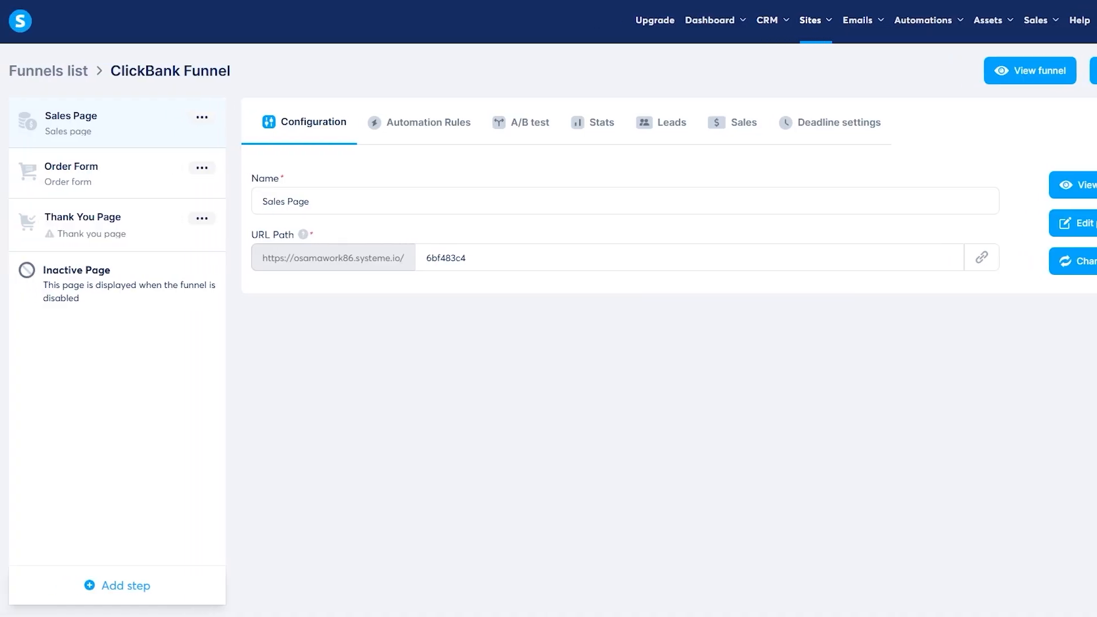
# - Delete the Courses and ClickBank Funnel funnels, then start a new funnel
pyautogui.click(73, 71)
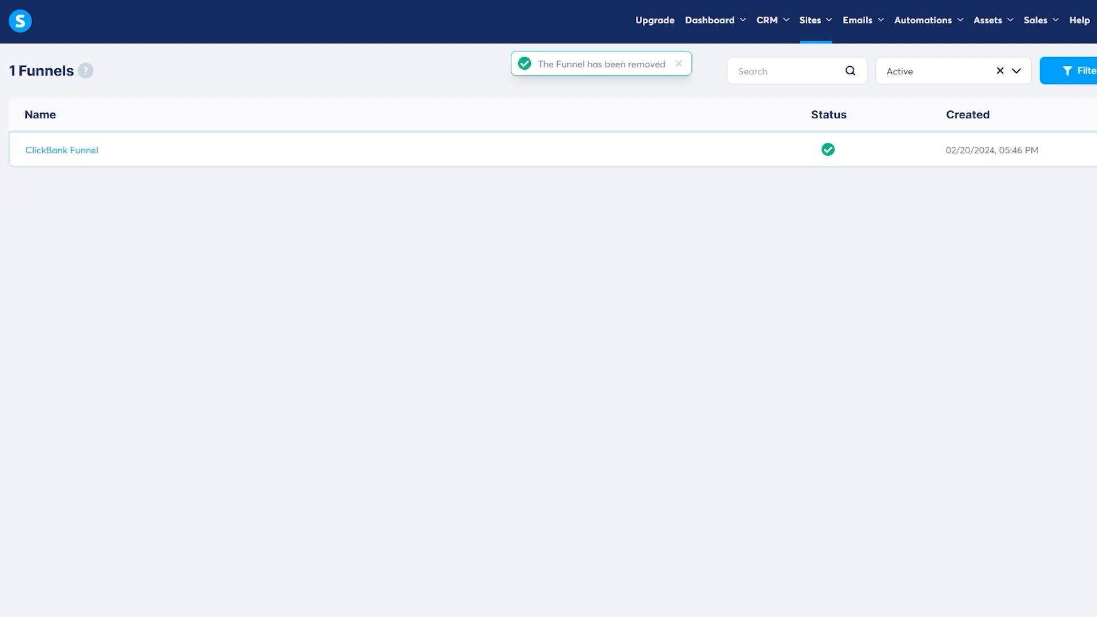
pyautogui.click(1094, 150)
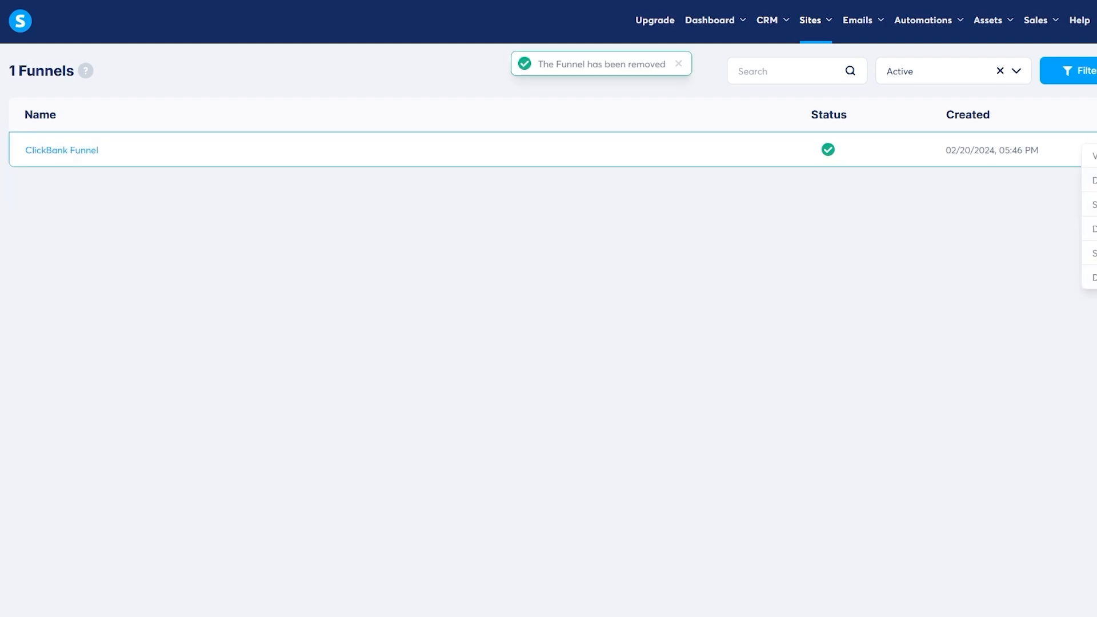
pyautogui.click(1091, 276)
pyautogui.click(664, 358)
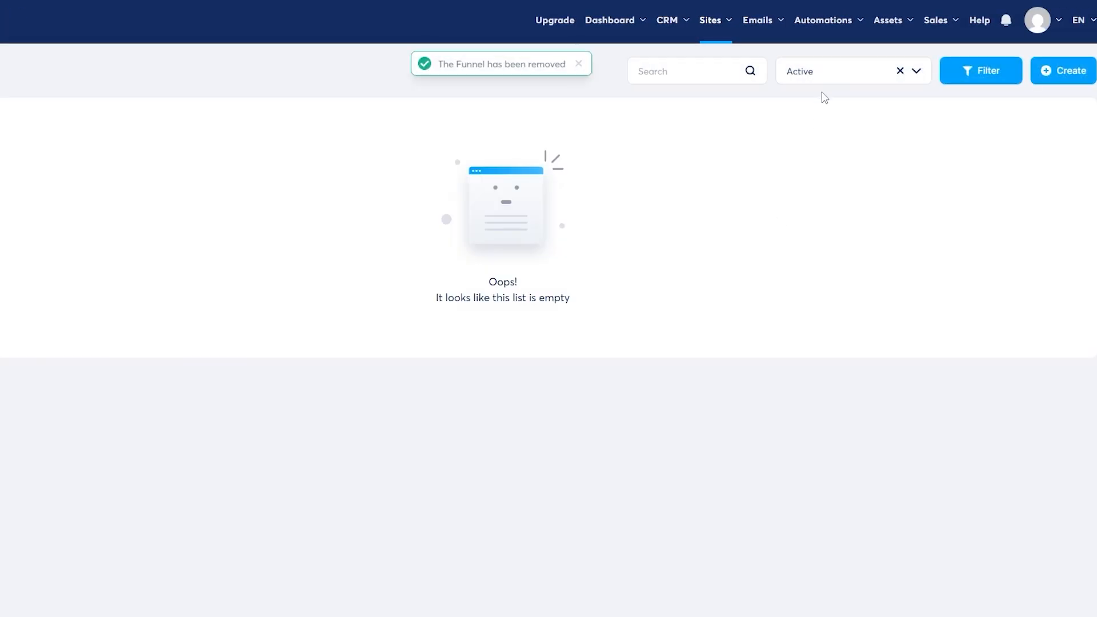
pyautogui.click(1088, 77)
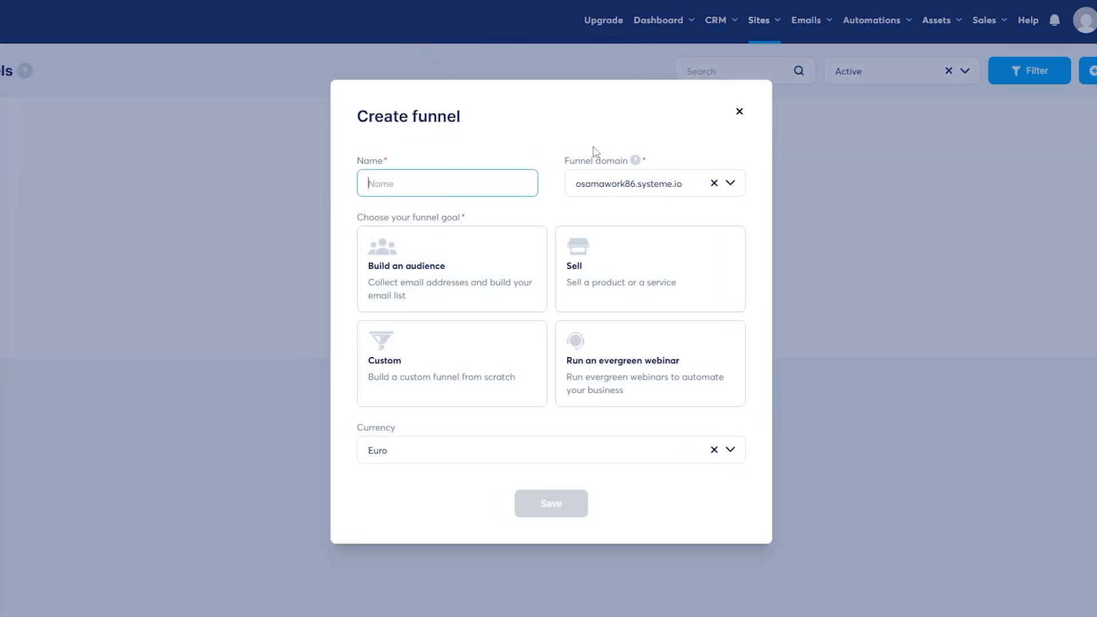
# - Create a funnel named 'Free Giveaway' with goal Build an audience and Euro currency
pyautogui.write('Giveaway')
pyautogui.write('Free')
pyautogui.click(392, 449)
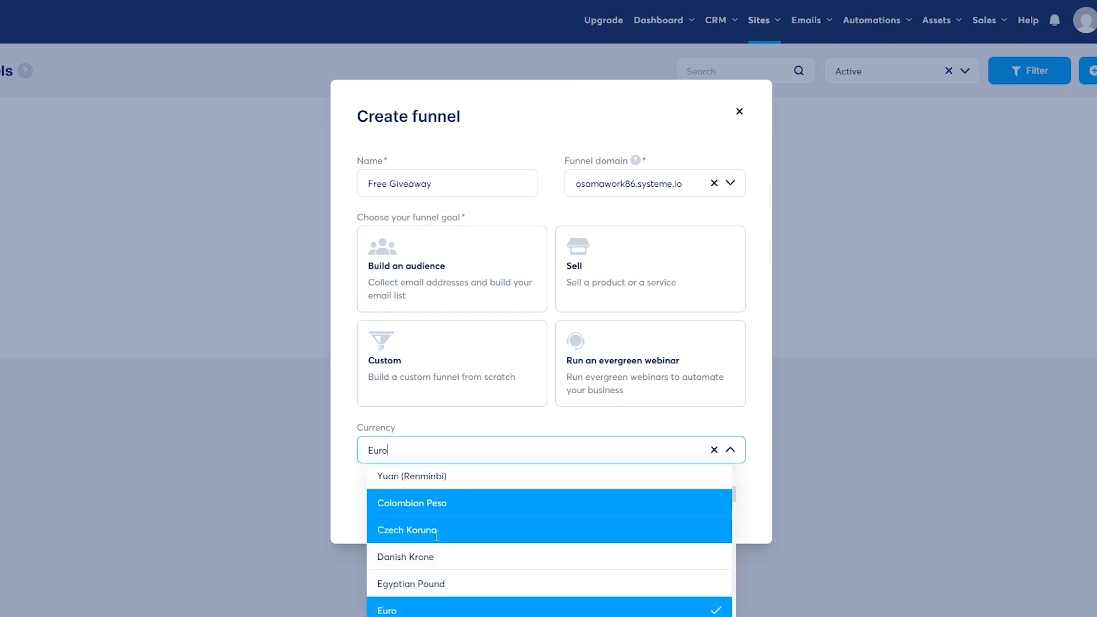
pyautogui.scroll(-3, 436, 536)
pyautogui.click(436, 589)
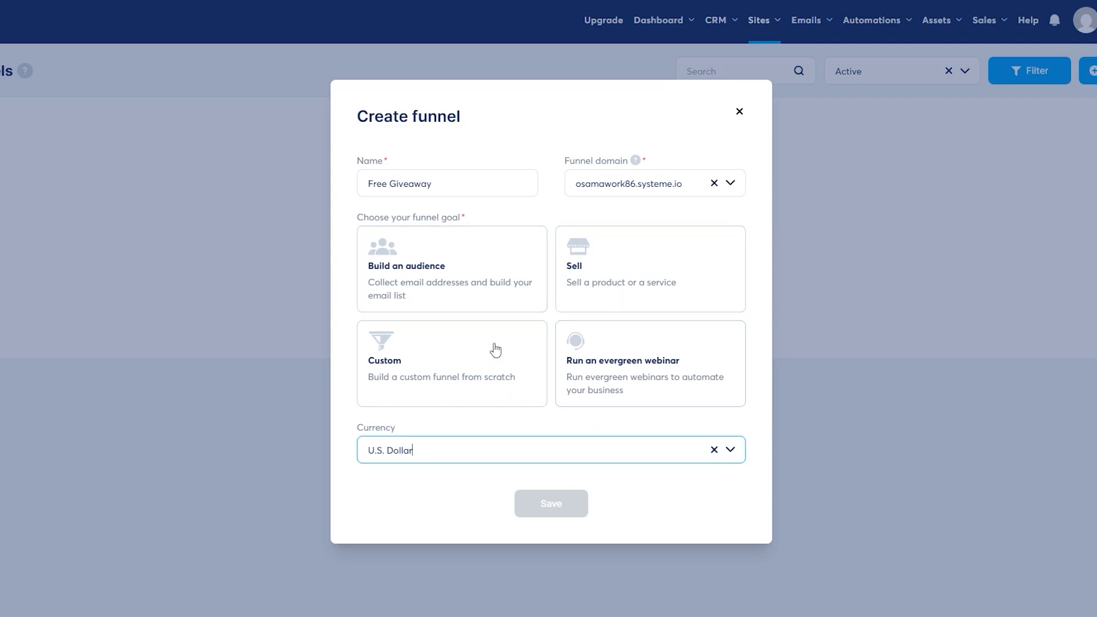
pyautogui.click(607, 255)
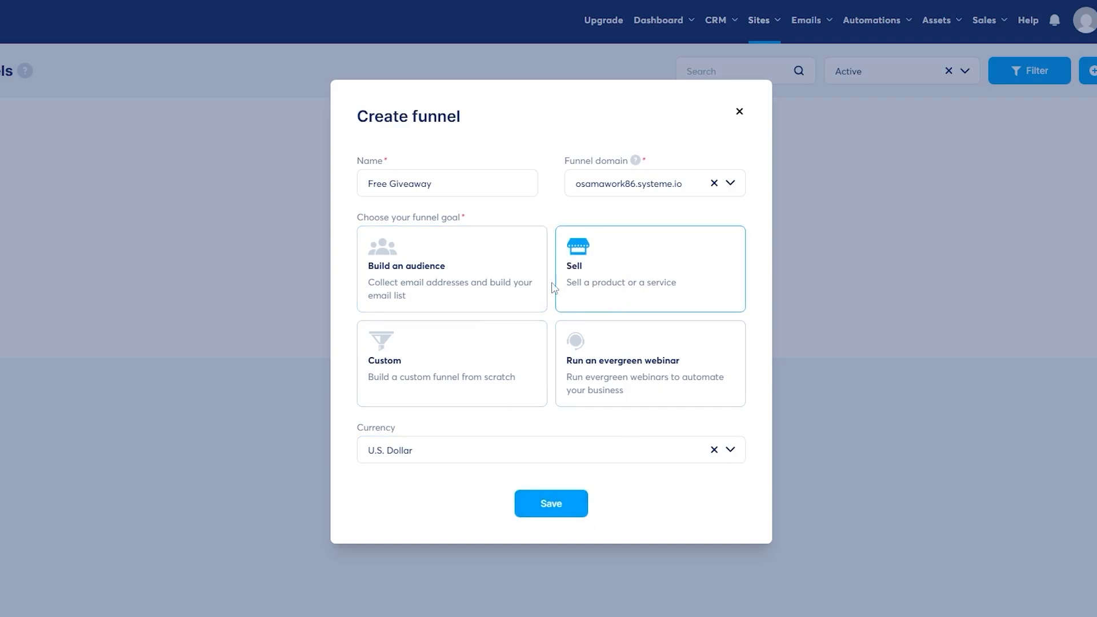
pyautogui.click(517, 302)
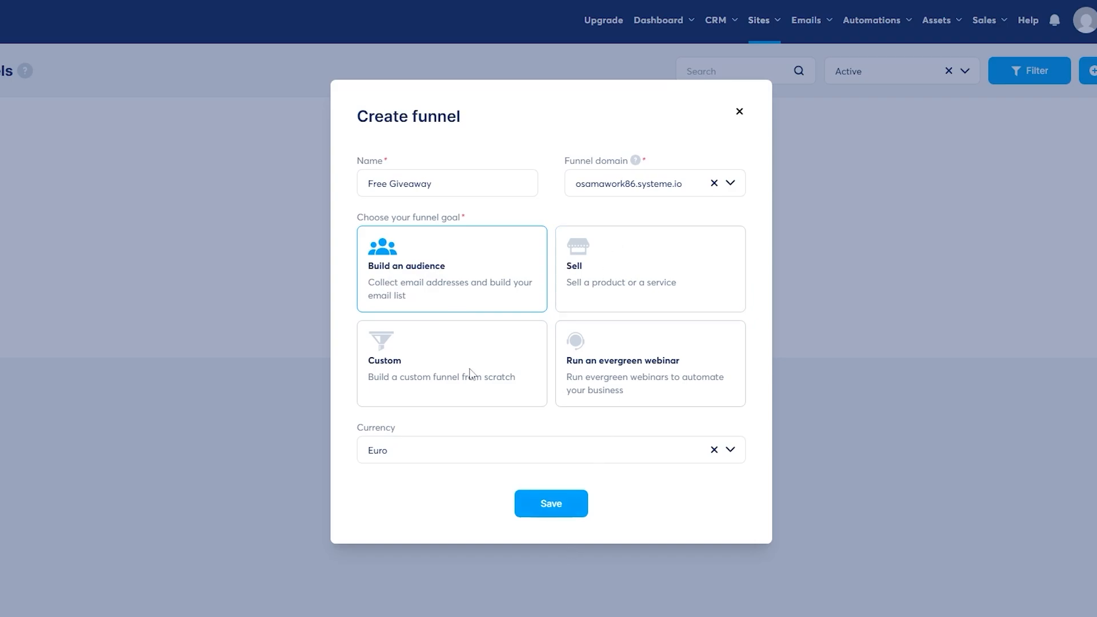
pyautogui.click(549, 498)
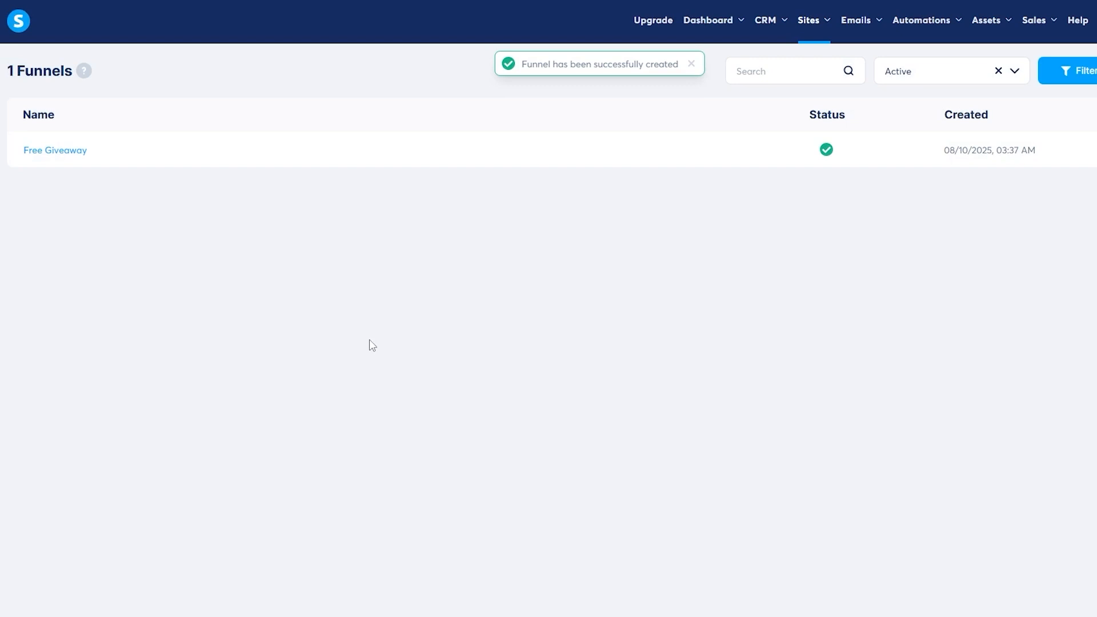
# - Open the Free Giveaway funnel and look over its steps
pyautogui.click(11, 150)
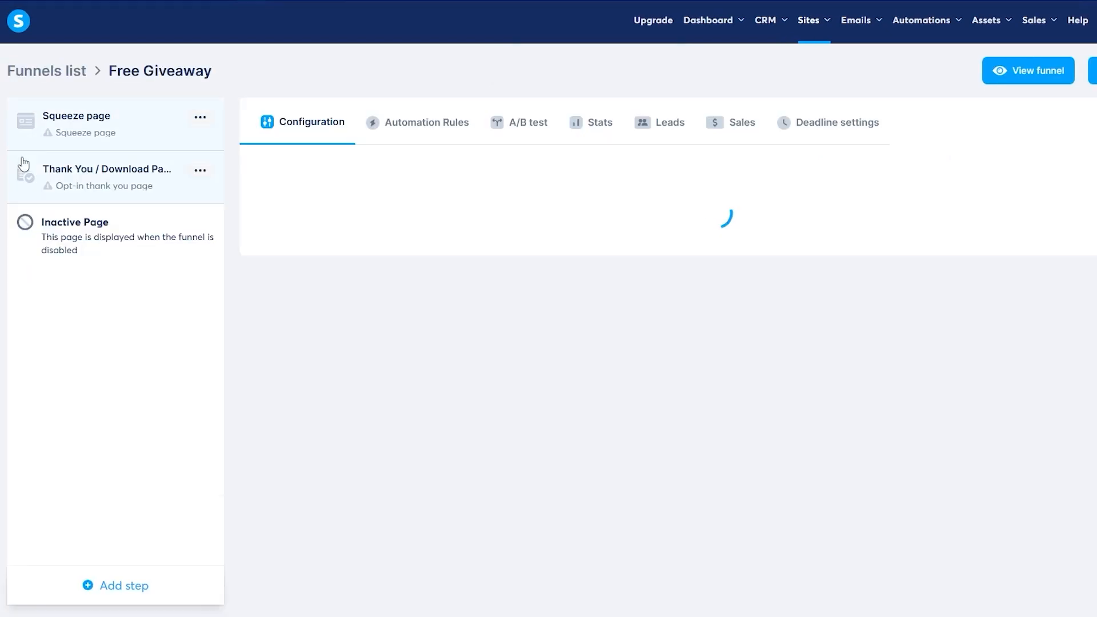
pyautogui.scroll(-2, 948, 310)
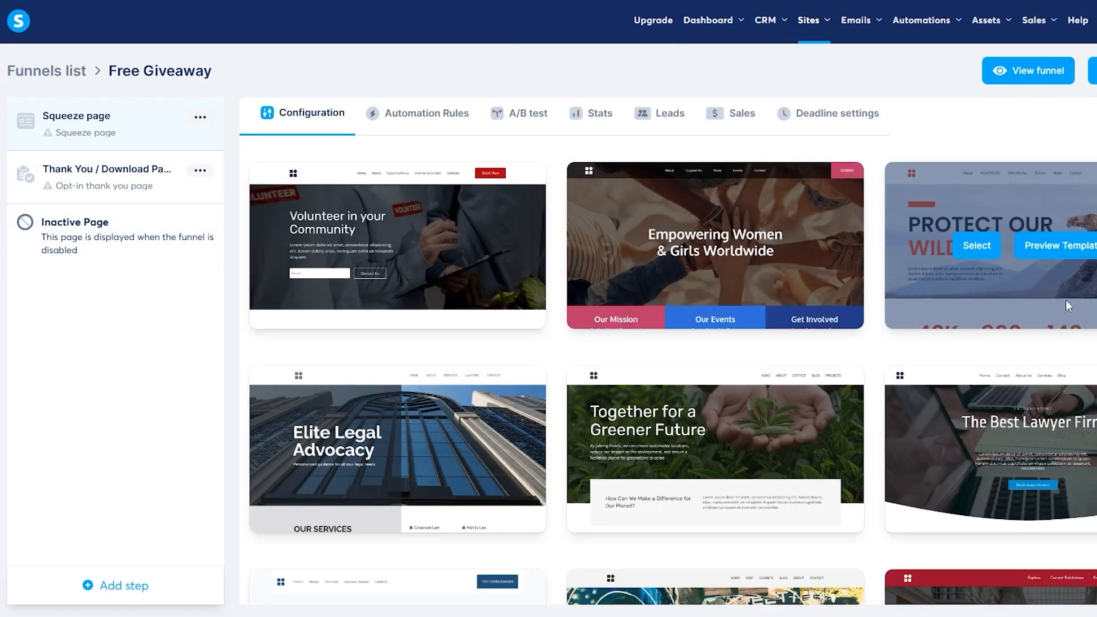
pyautogui.scroll(2, 275, 274)
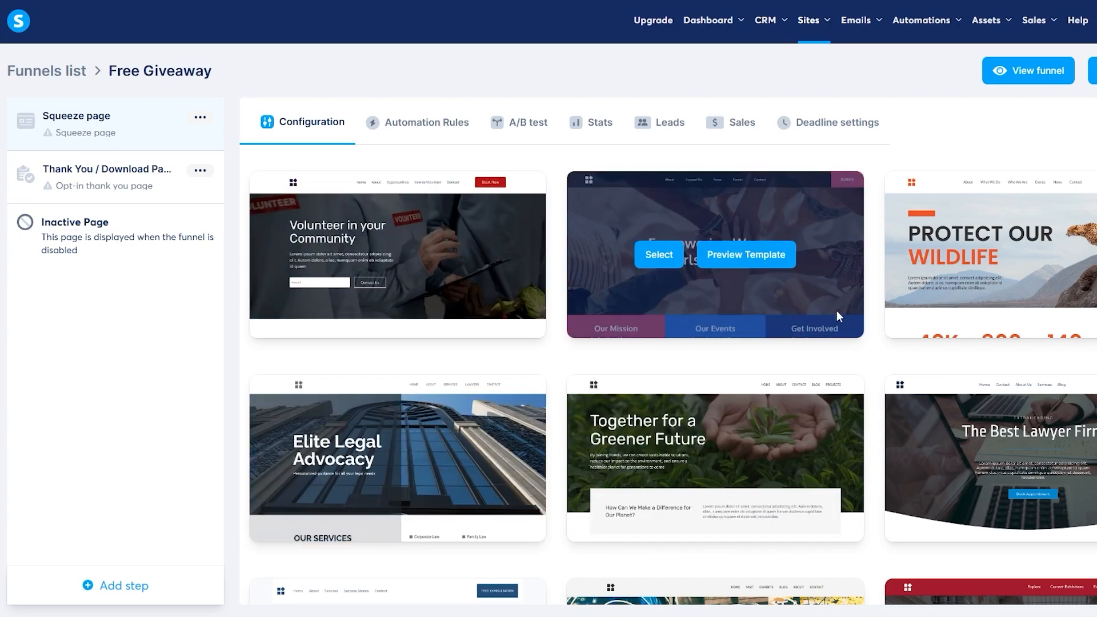
pyautogui.scroll(-3, 838, 314)
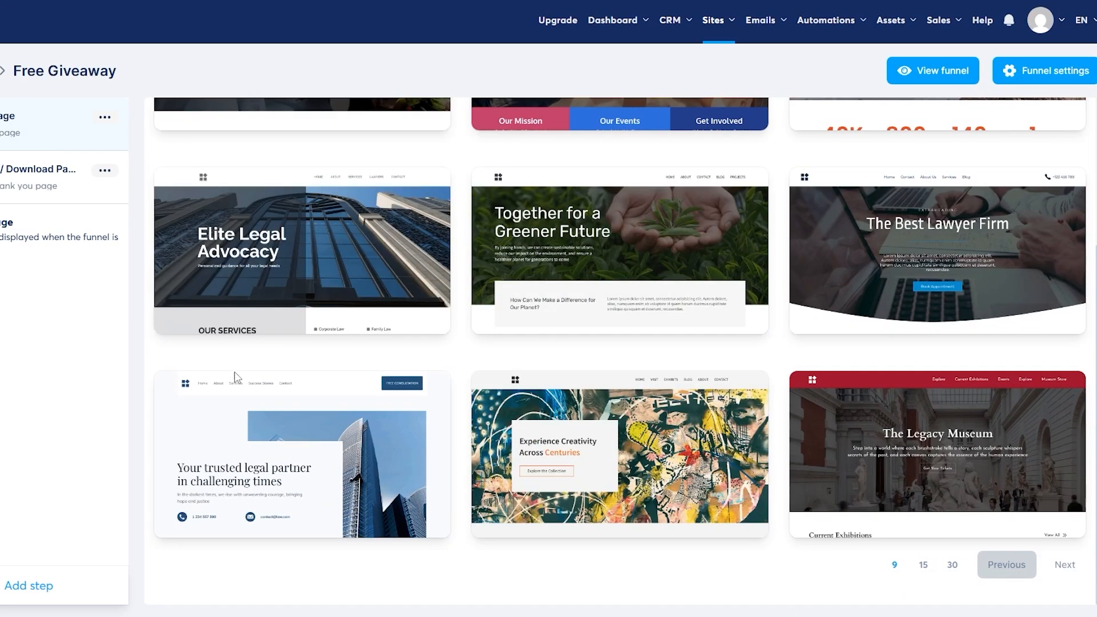
pyautogui.scroll(1, 784, 414)
pyautogui.scroll(-1, 785, 413)
# - List 15, then 30 templates per page, and preview the Guiding Your Way template
pyautogui.click(922, 565)
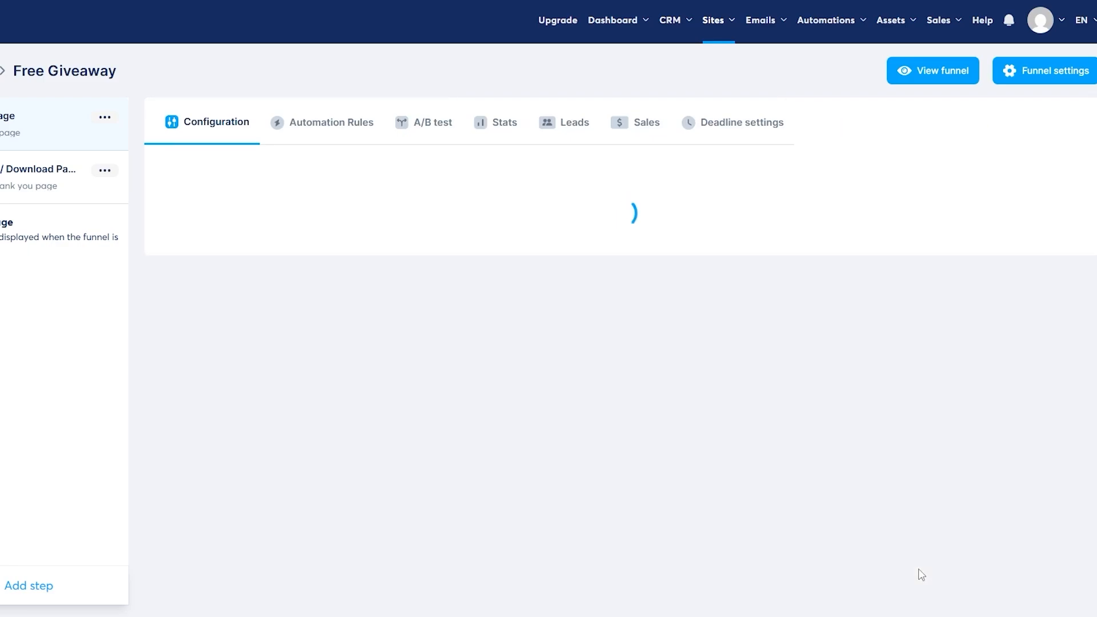
pyautogui.scroll(-10, 908, 447)
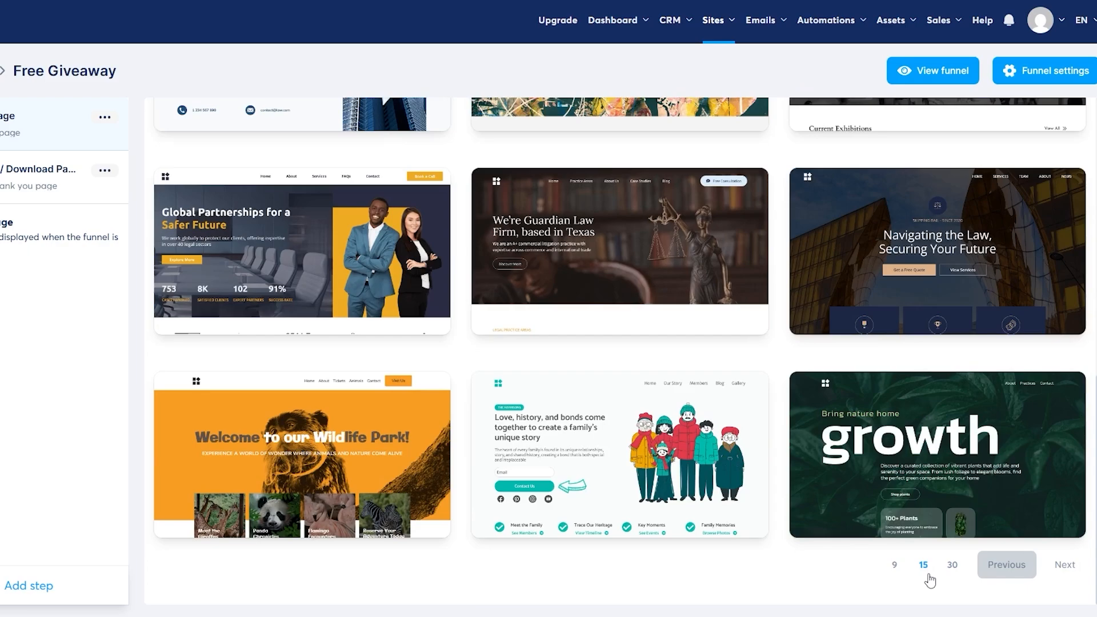
pyautogui.moveTo(620, 441)
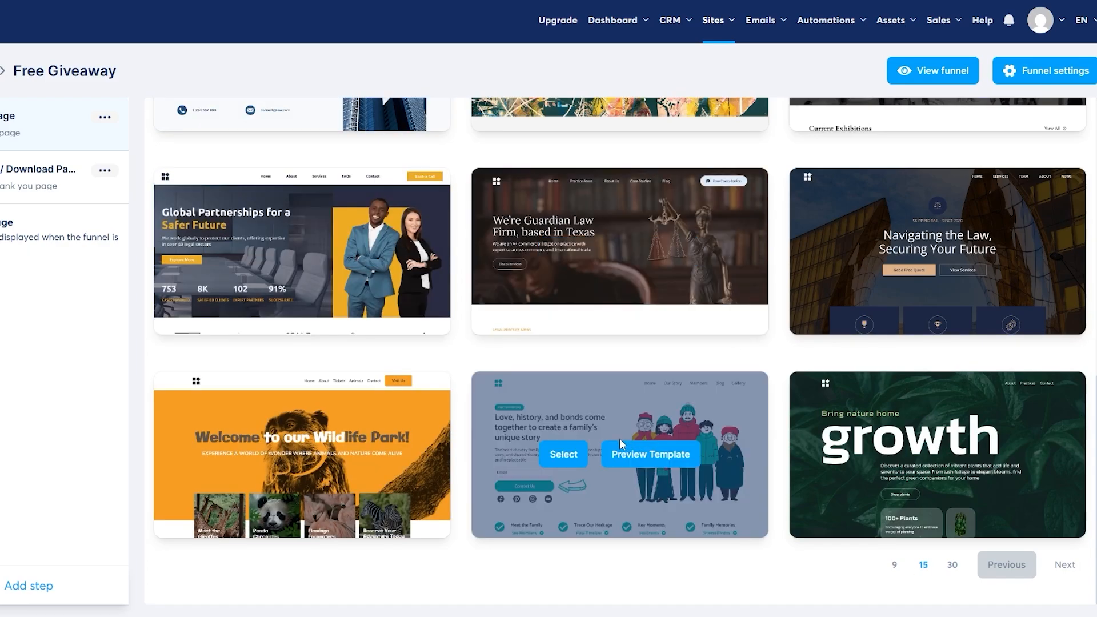
pyautogui.click(952, 565)
pyautogui.scroll(-10, 719, 304)
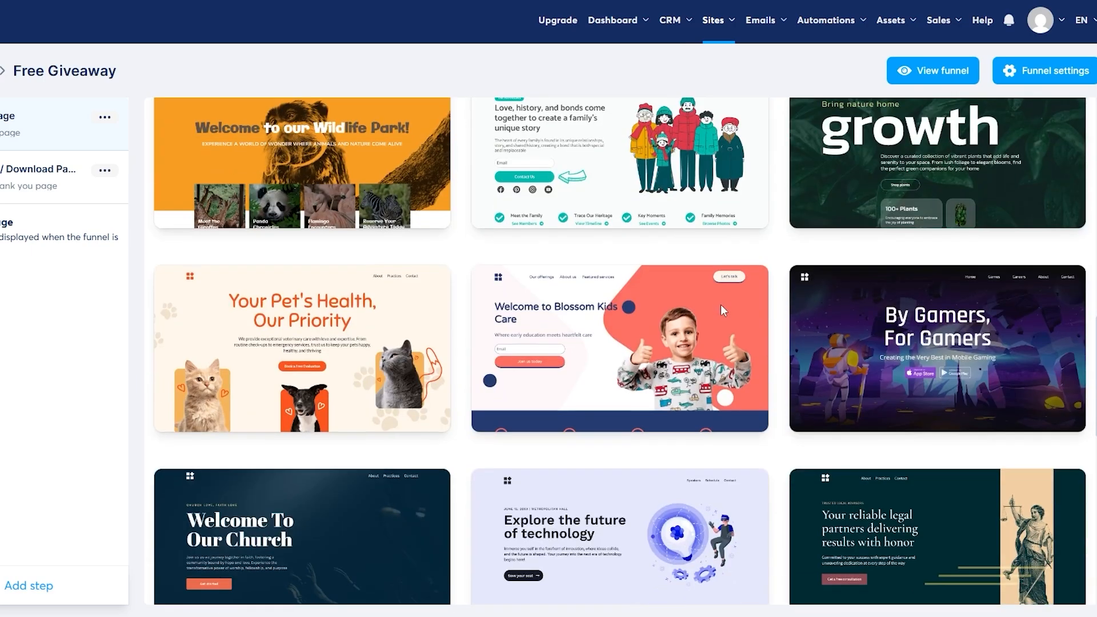
pyautogui.scroll(-5, 721, 304)
pyautogui.scroll(4, 482, 203)
pyautogui.moveTo(480, 275)
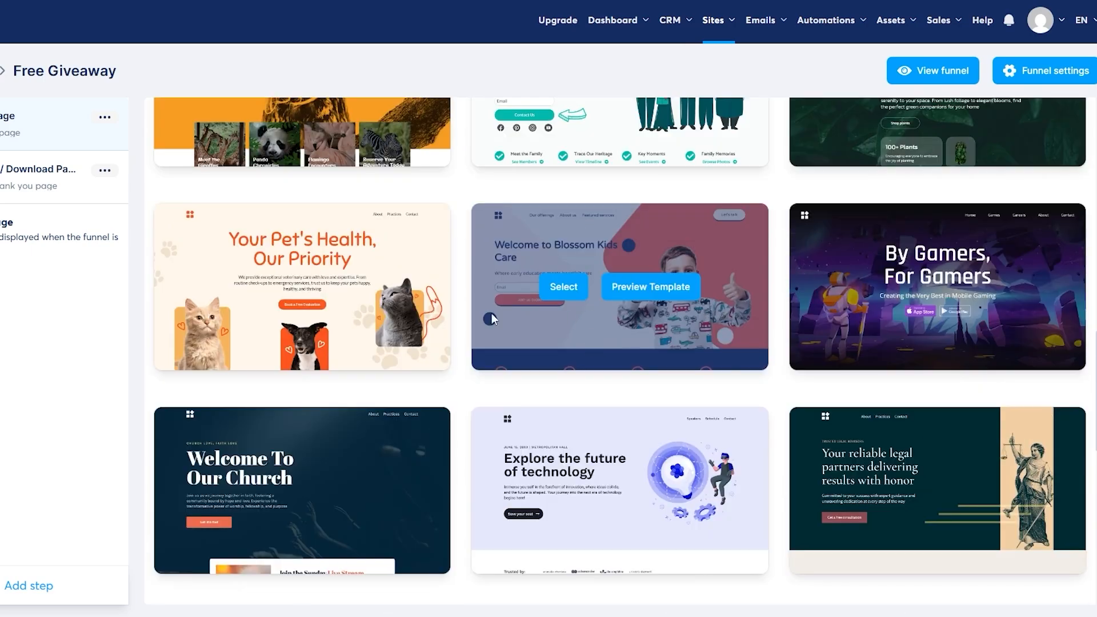
pyautogui.scroll(-10, 491, 314)
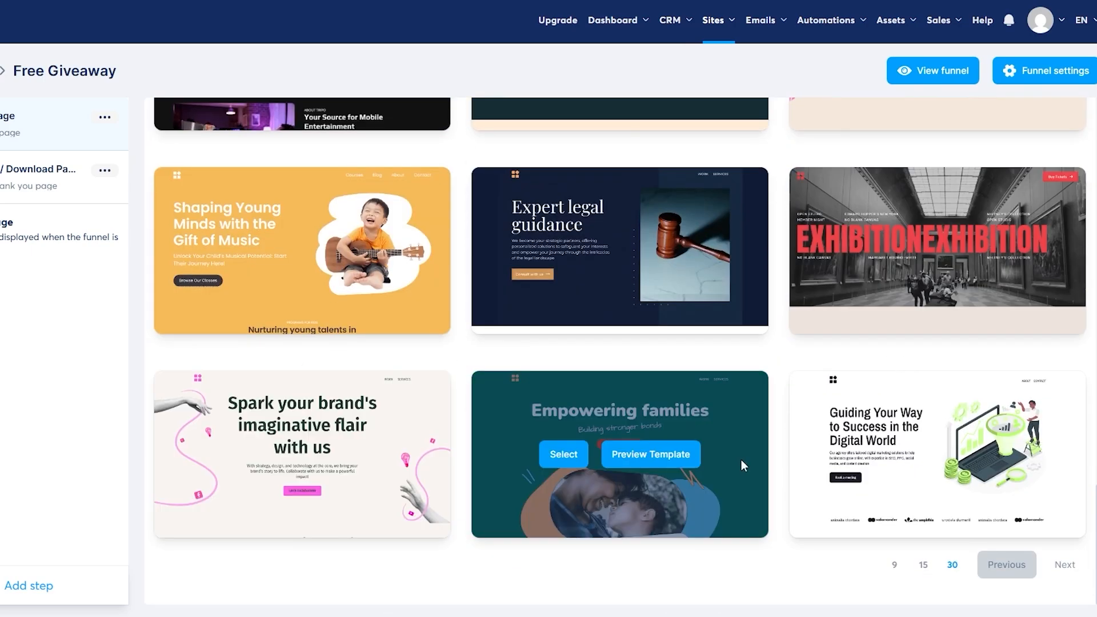
pyautogui.moveTo(916, 495)
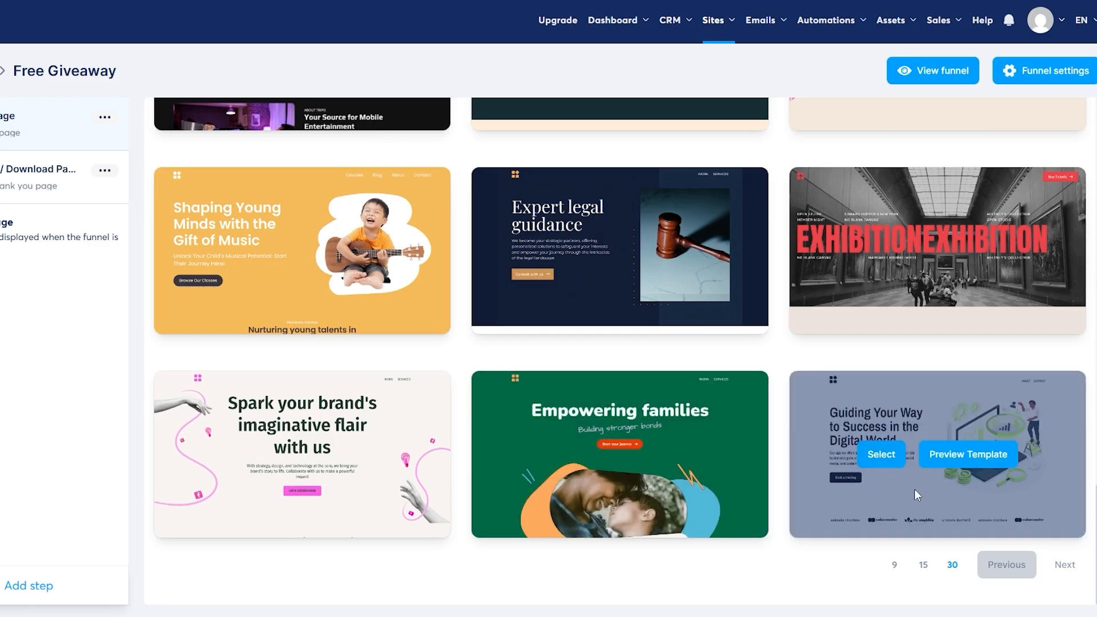
pyautogui.scroll(10, 974, 481)
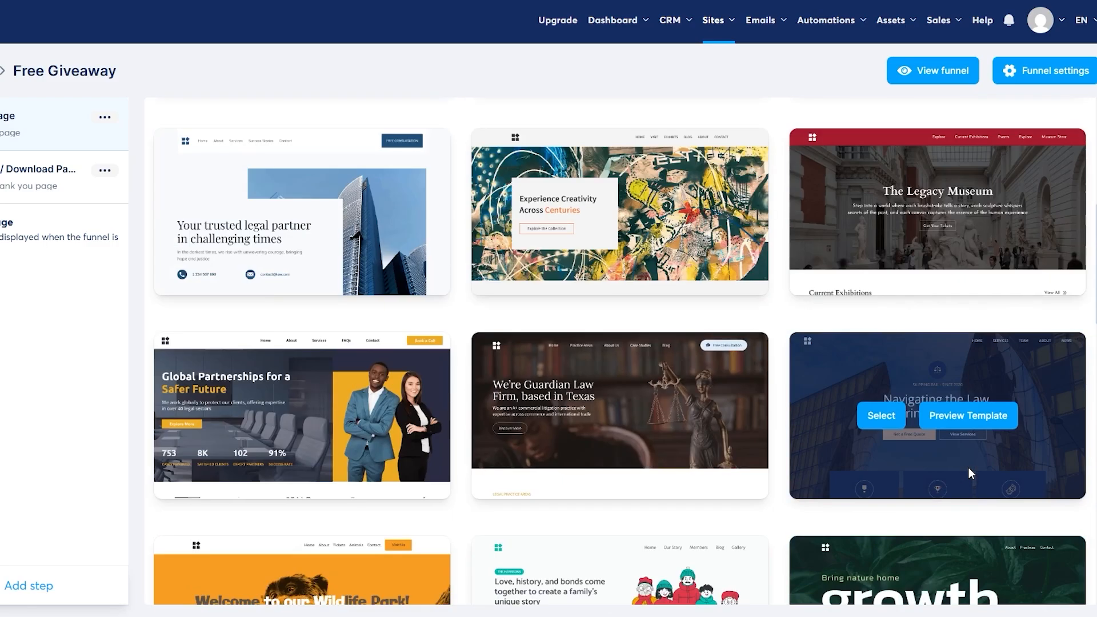
pyautogui.scroll(5, 530, 360)
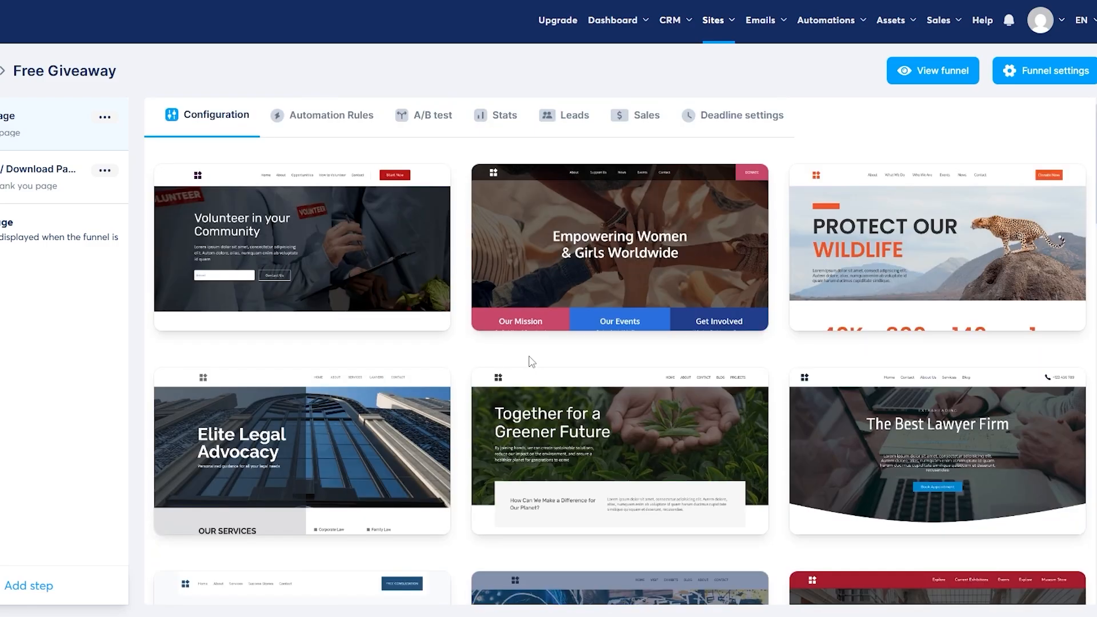
pyautogui.scroll(-15, 868, 400)
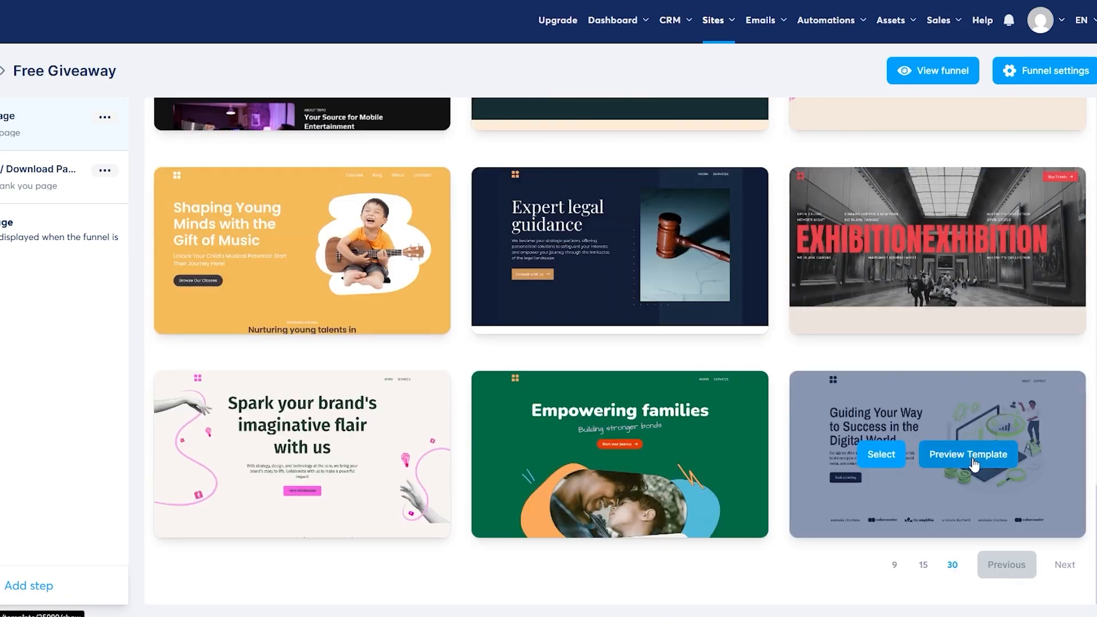
pyautogui.click(960, 460)
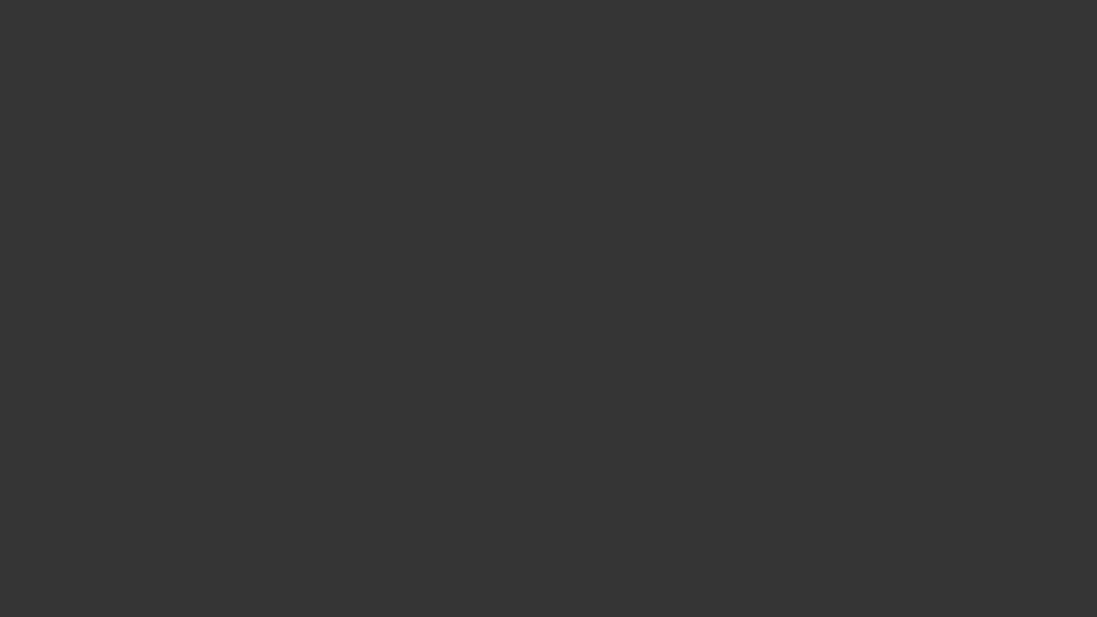
# - Preview the Exhibition museum template and scroll through the gallery
pyautogui.scroll(-8, 381, 247)
pyautogui.scroll(-10, 538, 284)
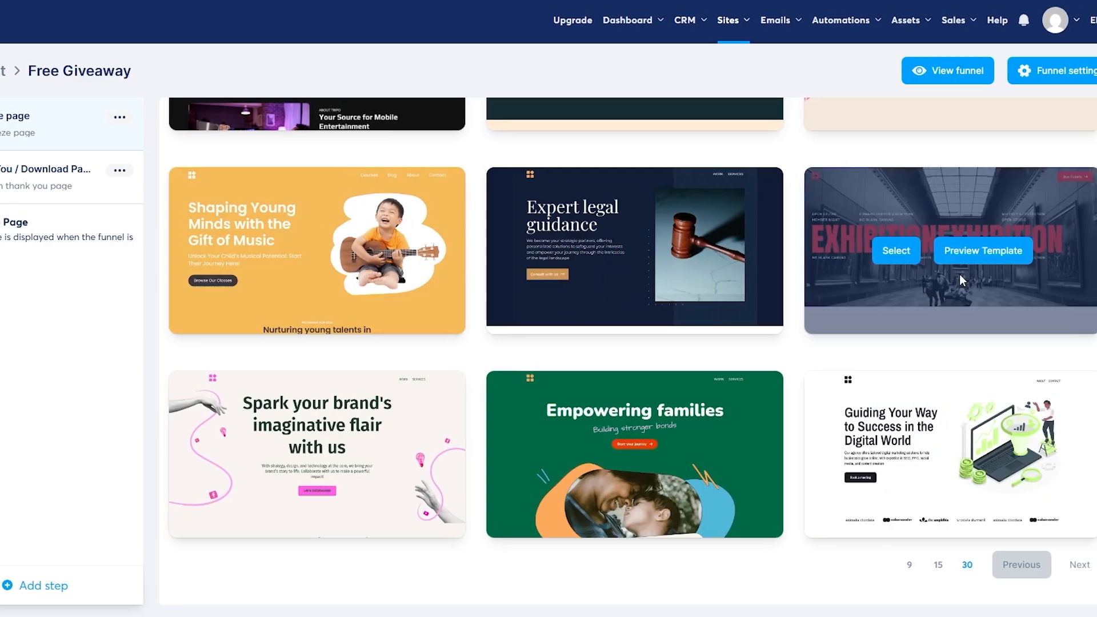
pyautogui.click(1002, 255)
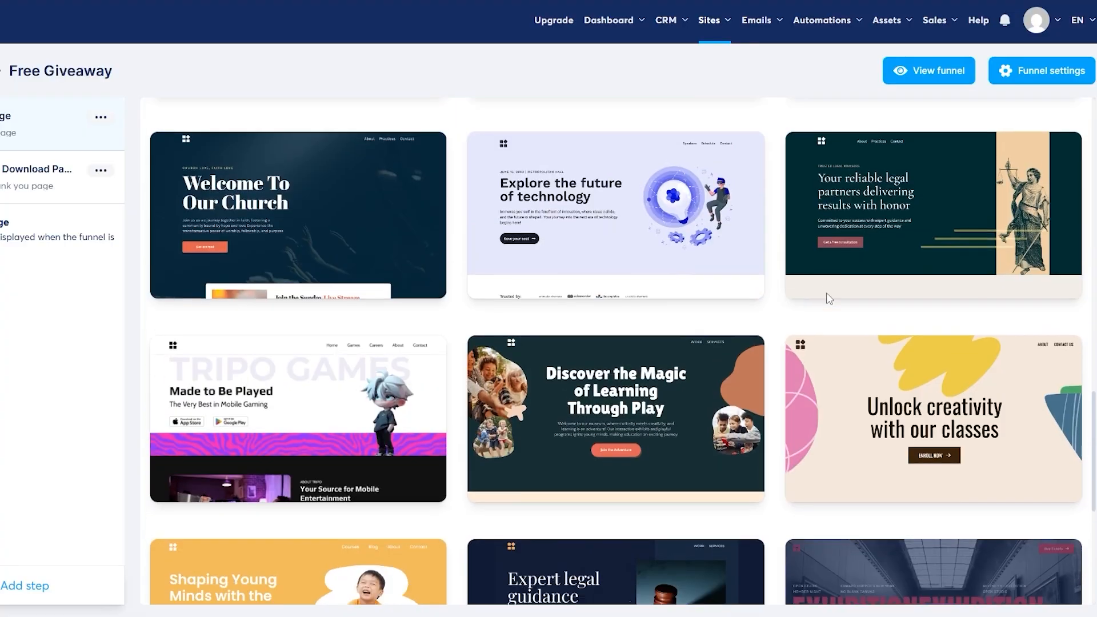
pyautogui.scroll(-8, 827, 294)
pyautogui.scroll(7, 825, 288)
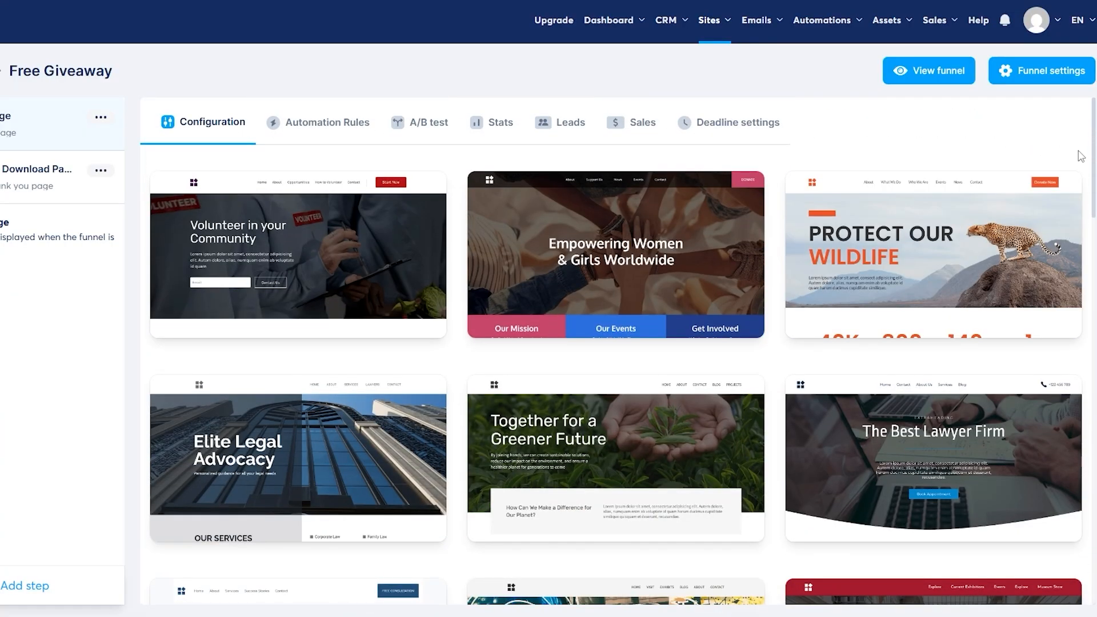
pyautogui.scroll(-10, 289, 313)
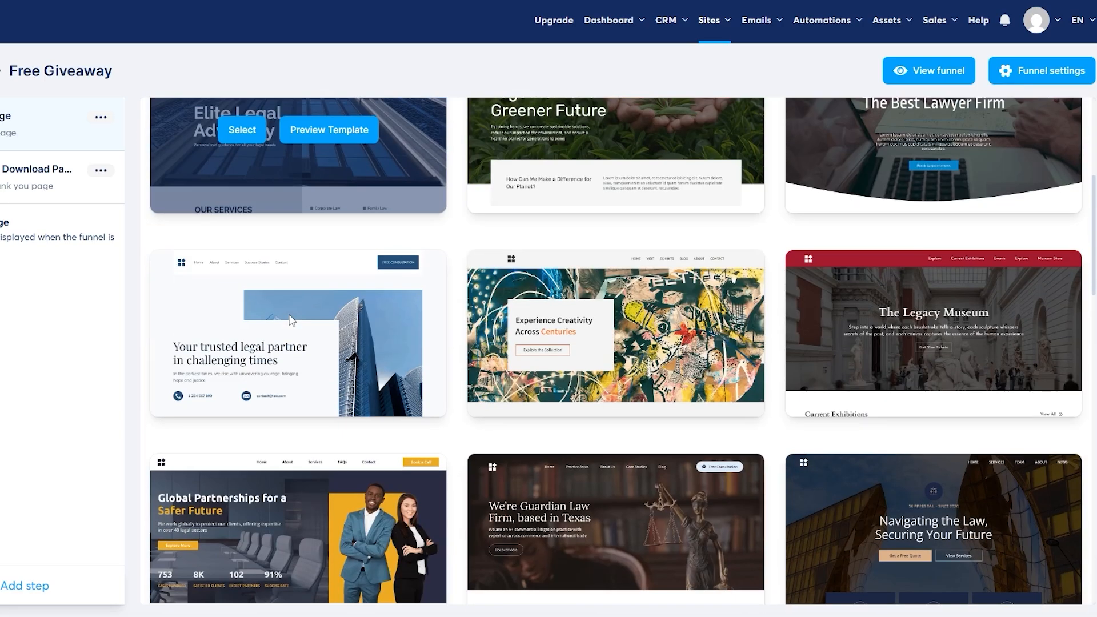
pyautogui.scroll(-10, 336, 166)
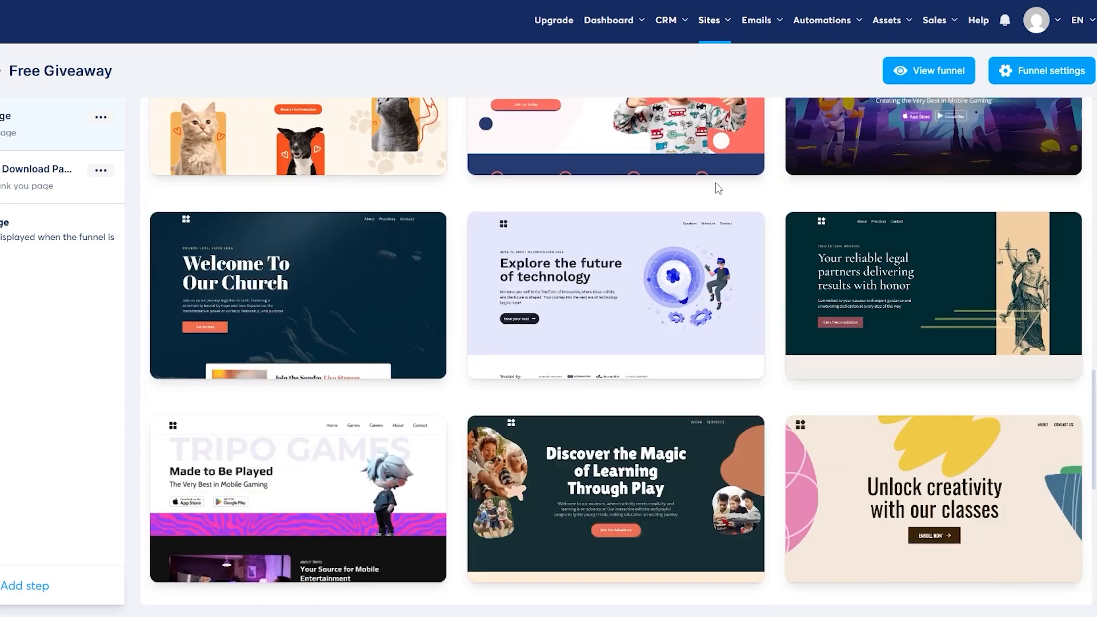
pyautogui.scroll(-5, 440, 399)
pyautogui.scroll(-2, 434, 396)
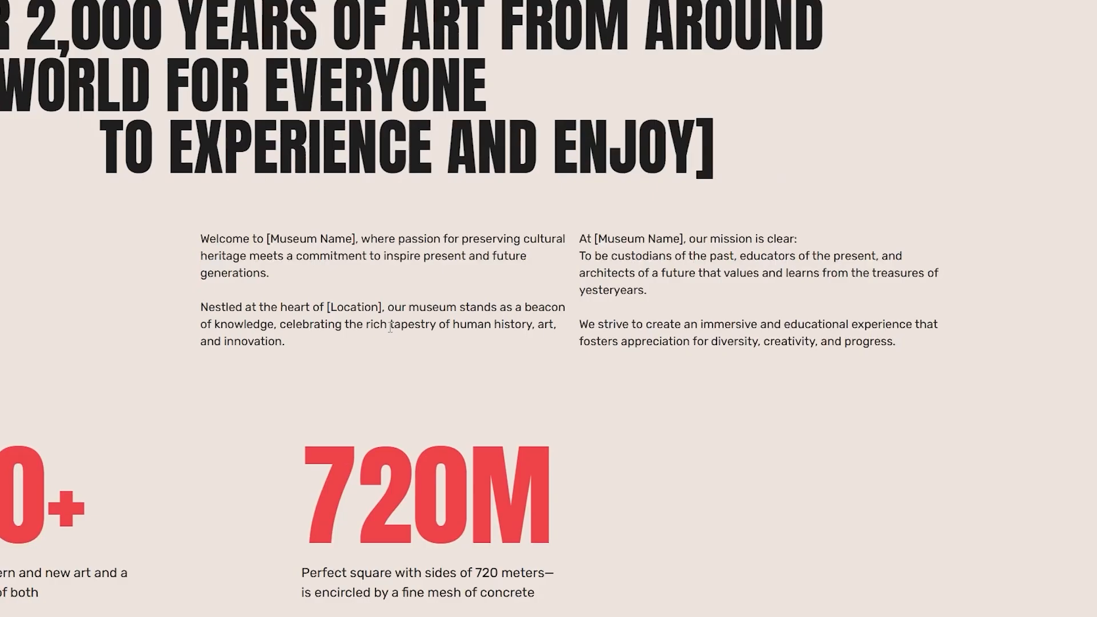
pyautogui.scroll(-5, 405, 327)
pyautogui.scroll(-10, 405, 327)
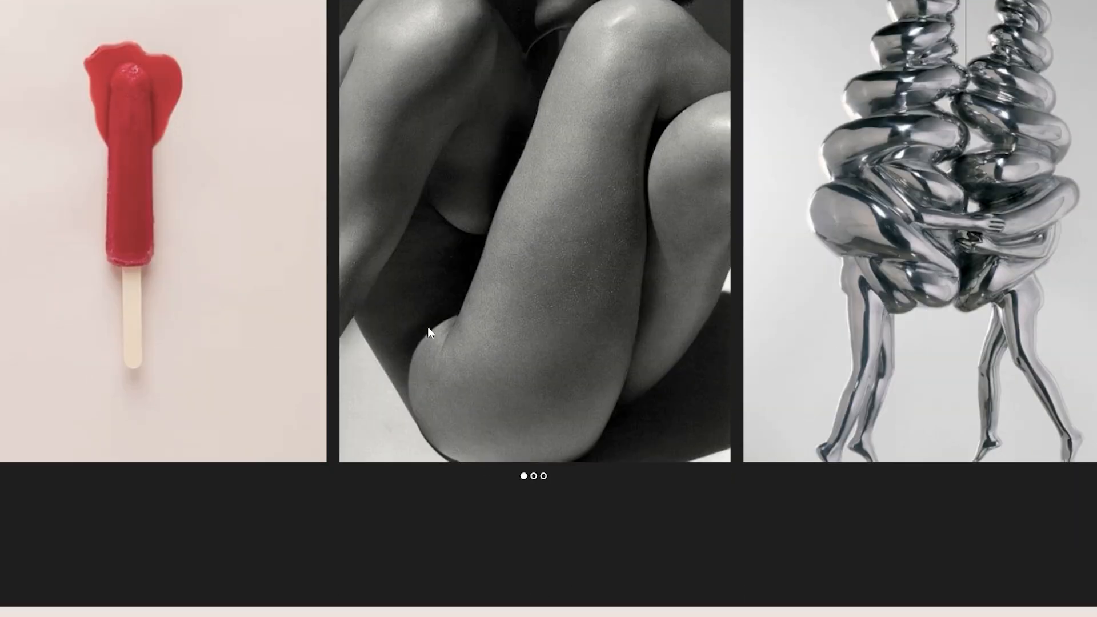
pyautogui.scroll(-10, 441, 331)
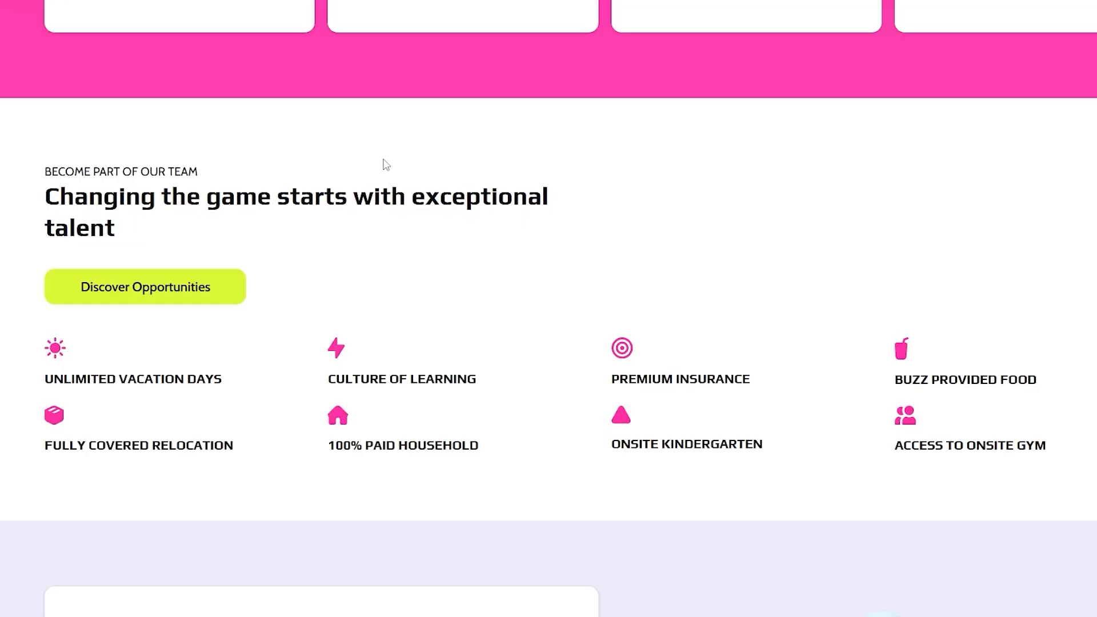
pyautogui.scroll(5, 601, 222)
pyautogui.scroll(8, 479, 220)
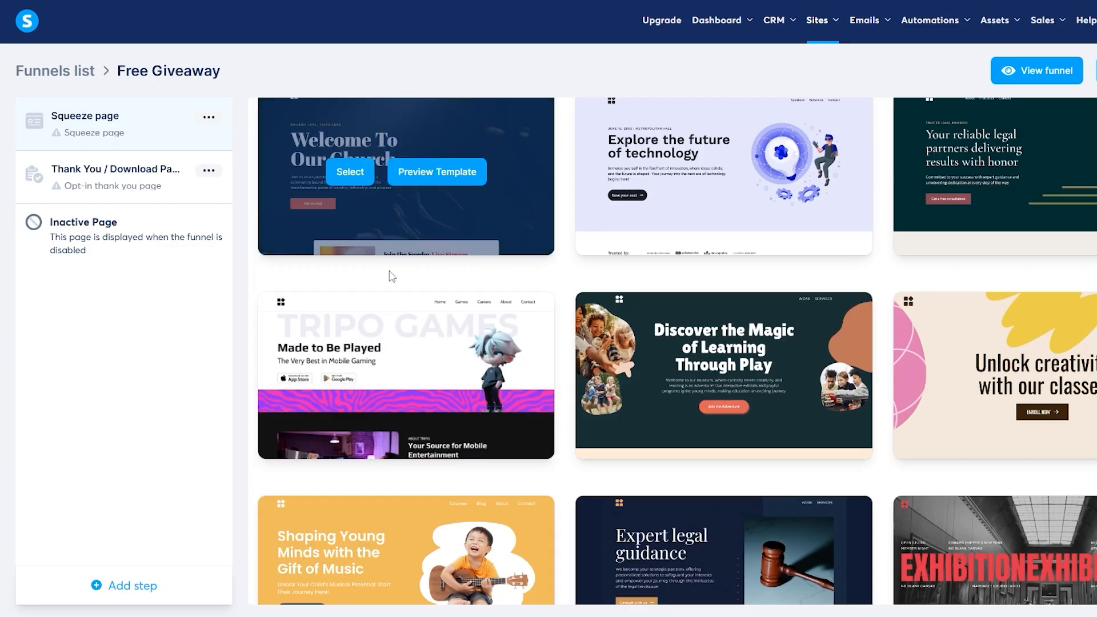
# - Apply the Tripo Games template and review the squeeze page's configuration
pyautogui.click(350, 375)
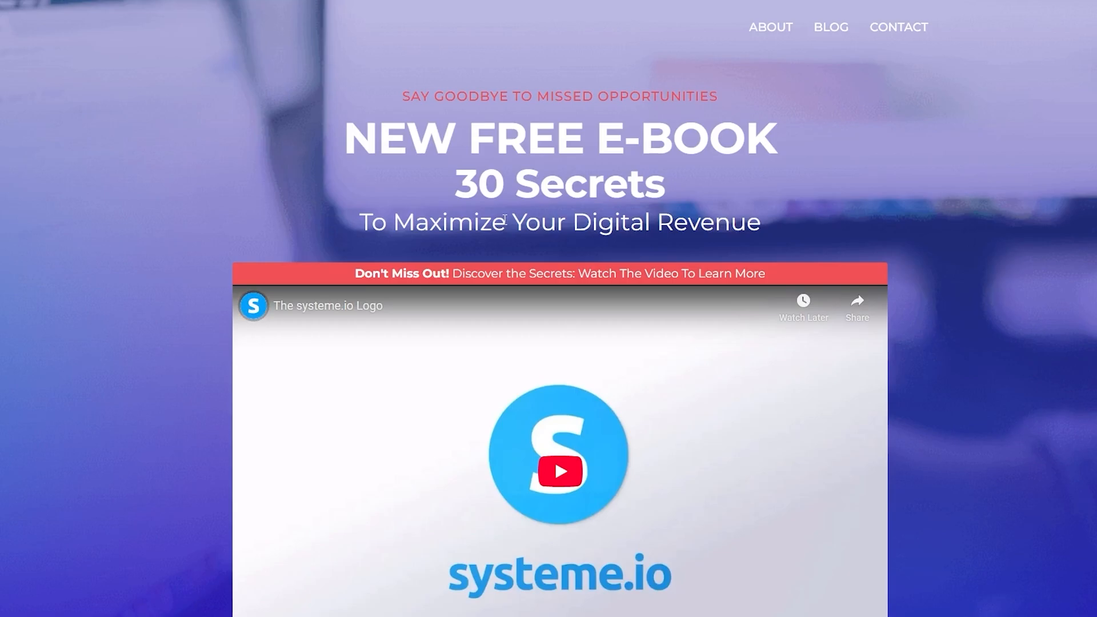
pyautogui.scroll(-5, 557, 260)
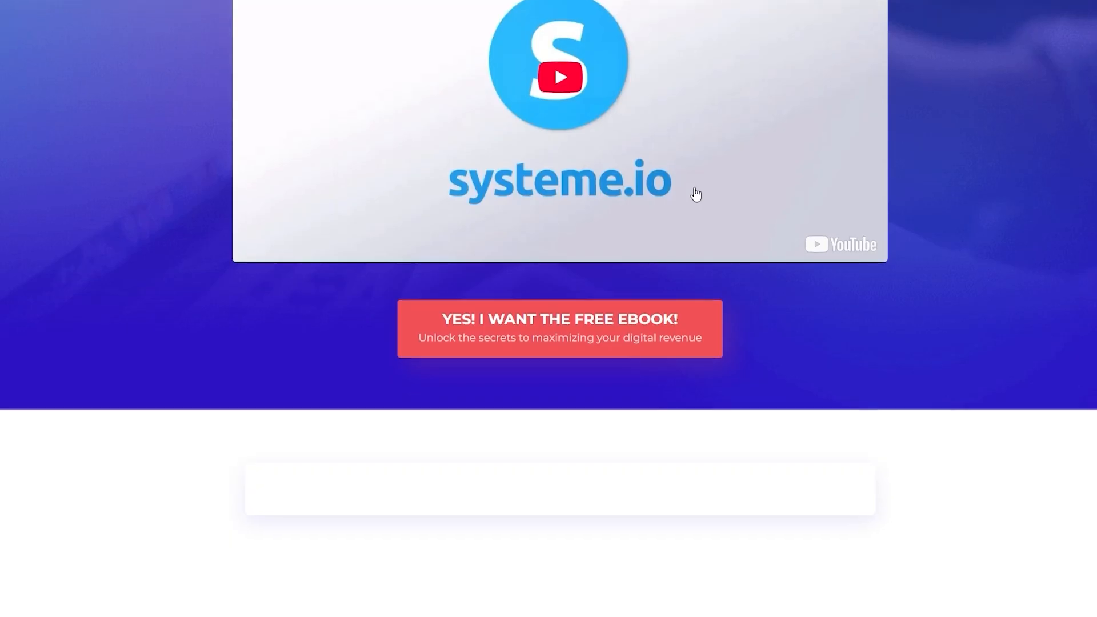
pyautogui.scroll(-10, 683, 157)
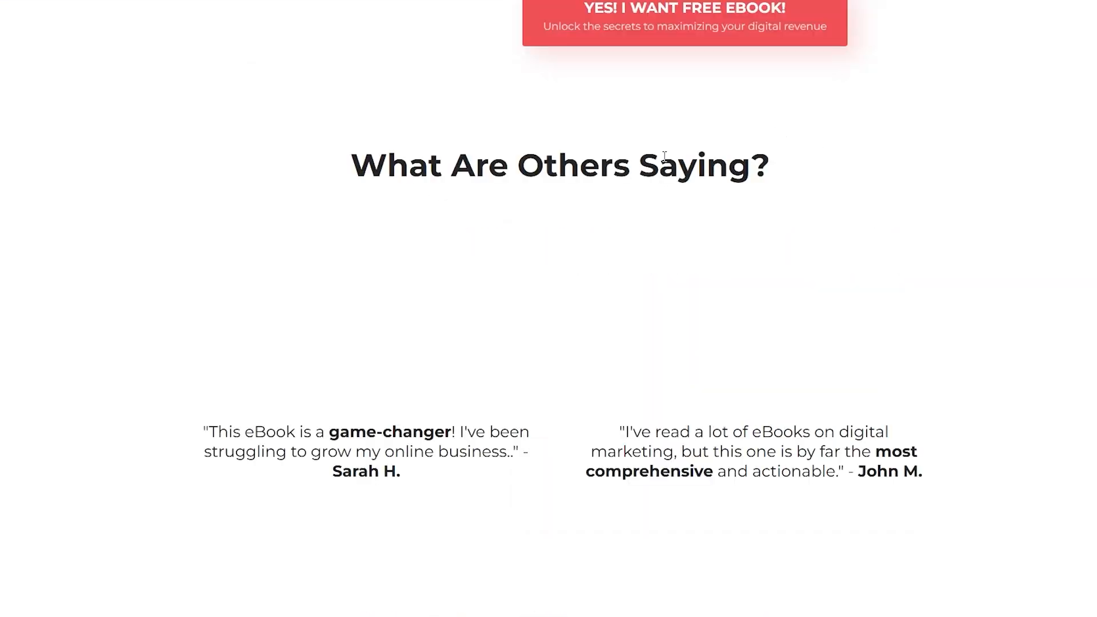
pyautogui.scroll(15, 665, 157)
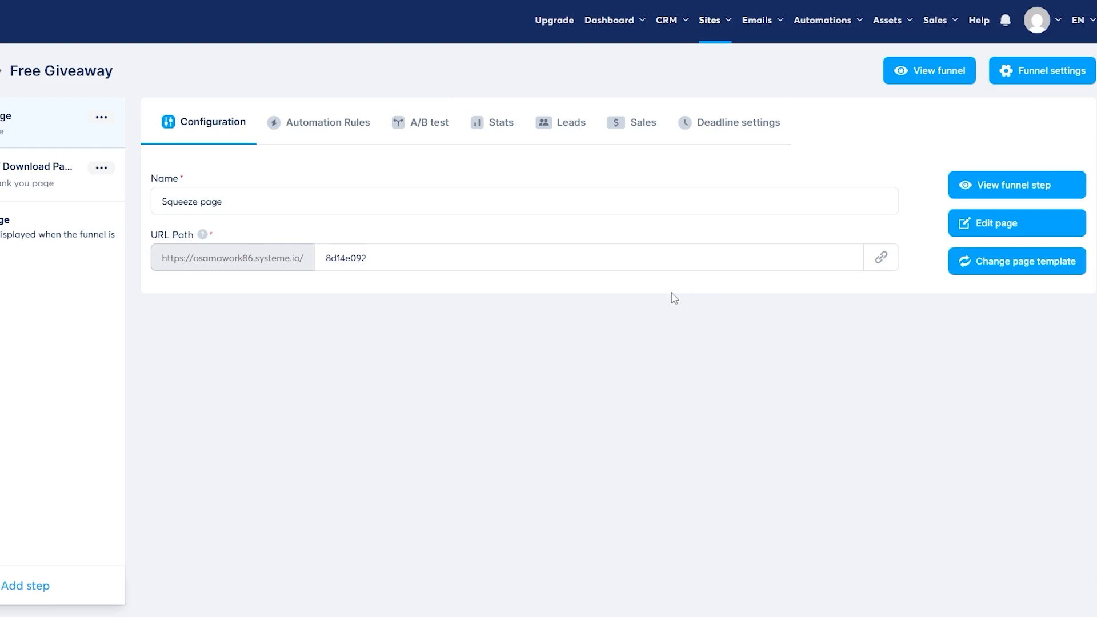
# - Rename the squeeze page step to 'Free Giveaway' and open it in the page editor
pyautogui.moveTo(229, 207); pyautogui.dragTo(158, 222)
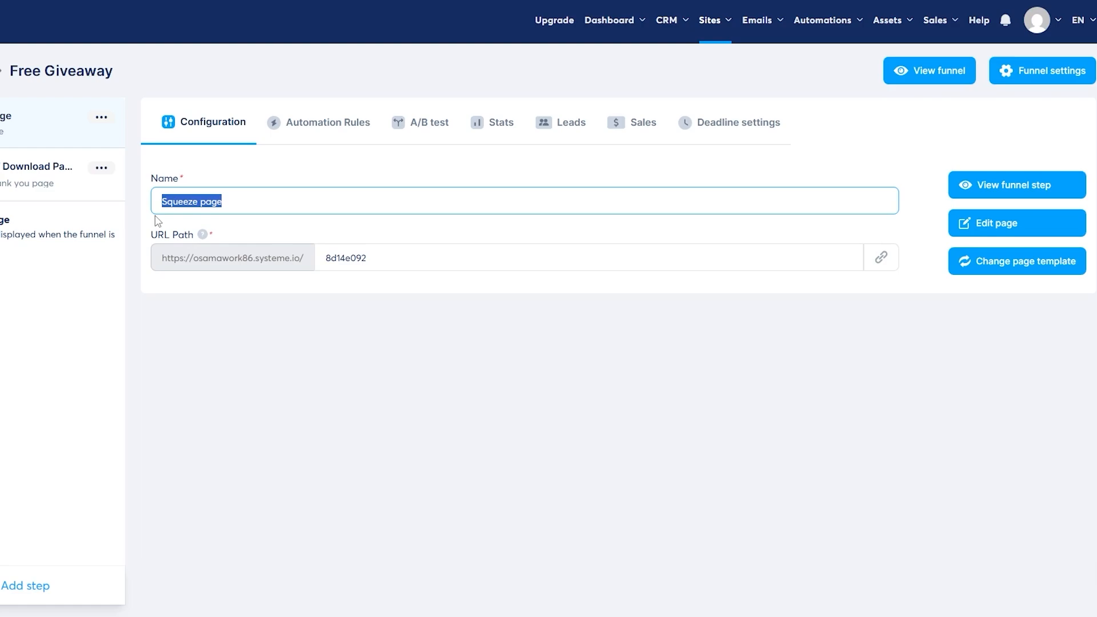
pyautogui.write('G')
pyautogui.write('ree Giveaway')
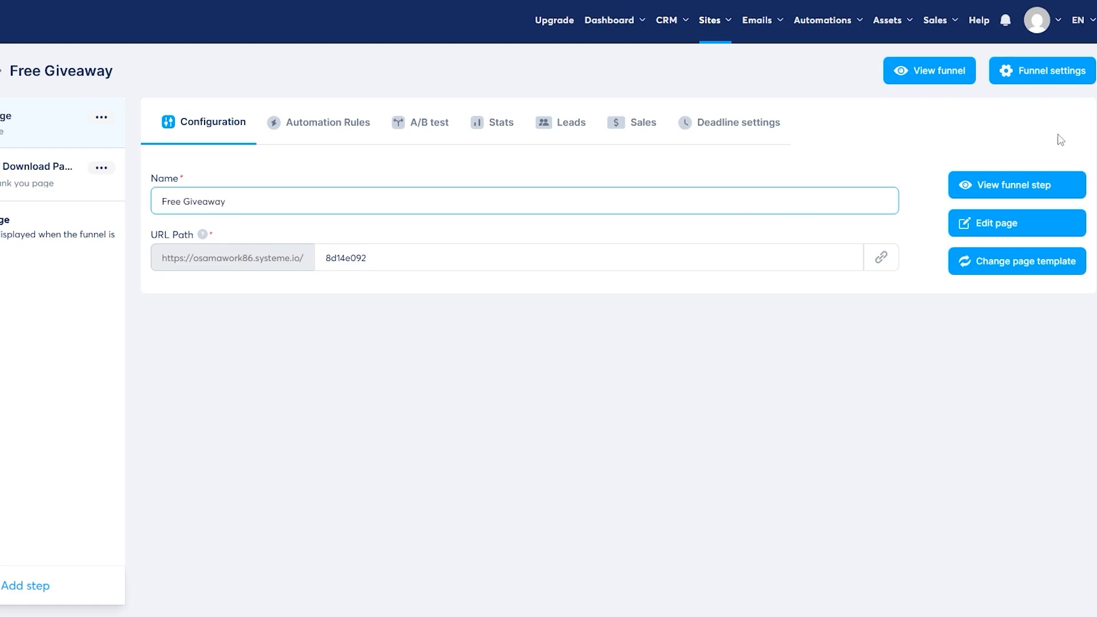
pyautogui.click(933, 223)
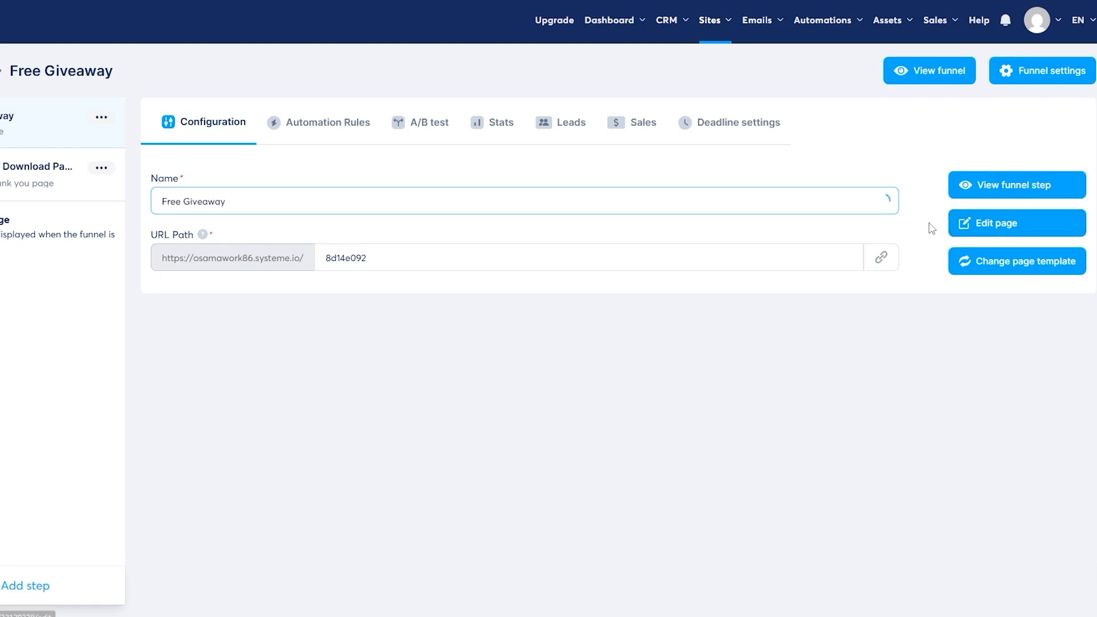
pyautogui.click(983, 226)
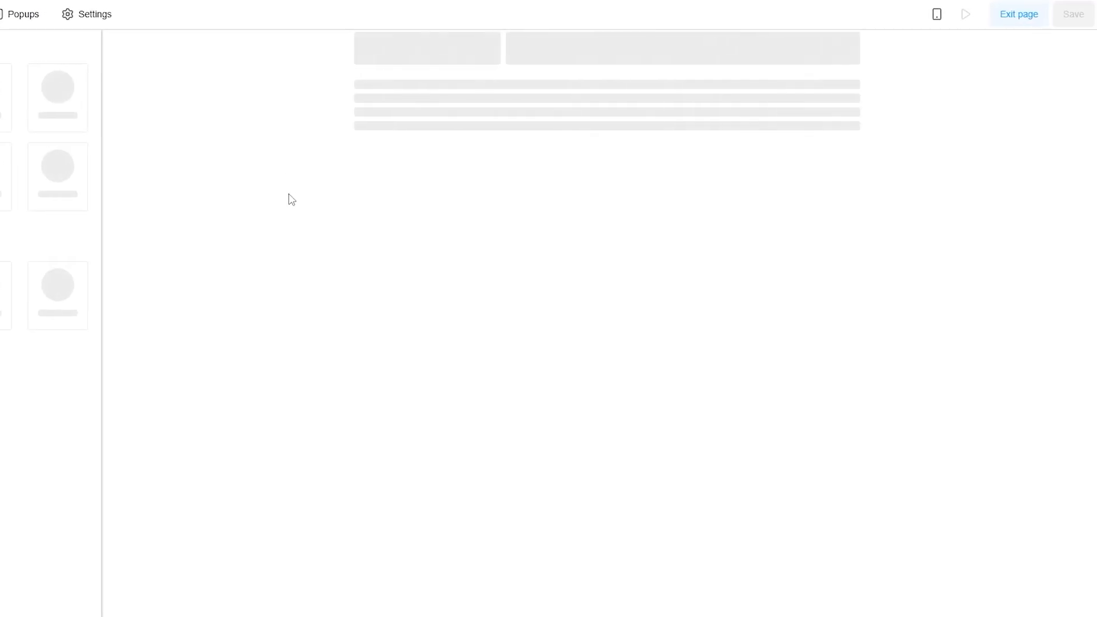
# - Browse to the next page of the template gallery
pyautogui.scroll(-2, 632, 260)
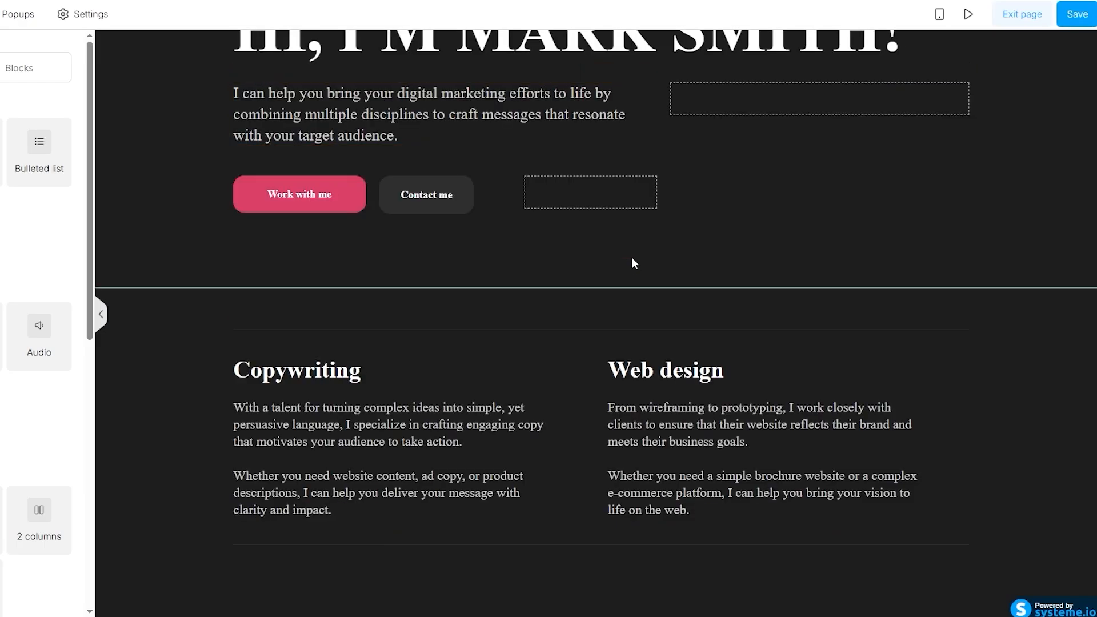
pyautogui.scroll(-4, 663, 338)
pyautogui.scroll(-6, 666, 323)
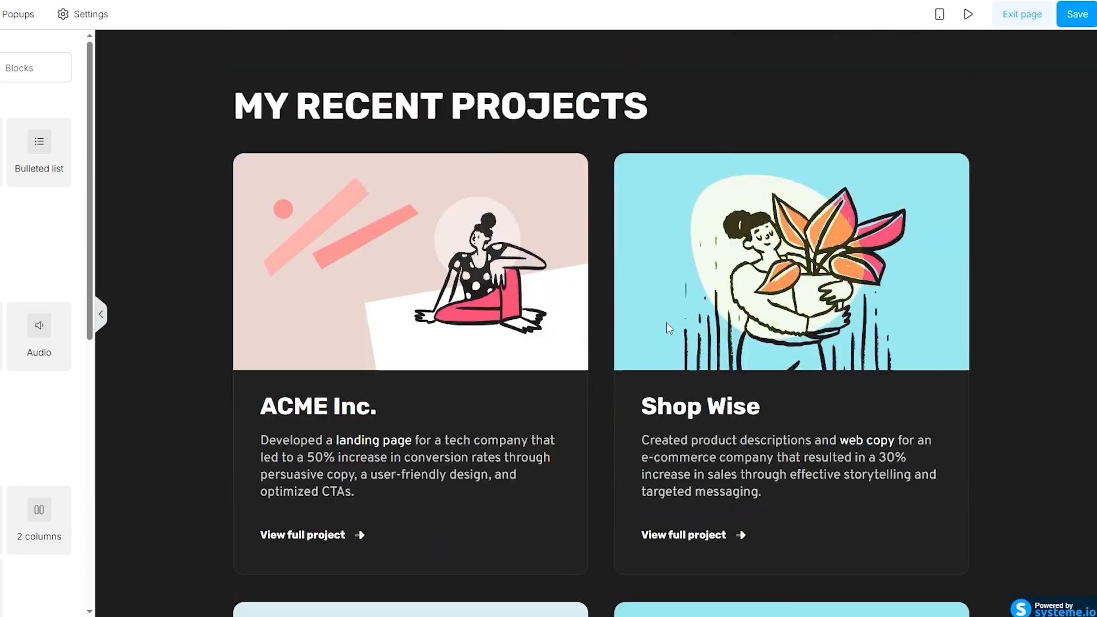
pyautogui.scroll(10, 667, 322)
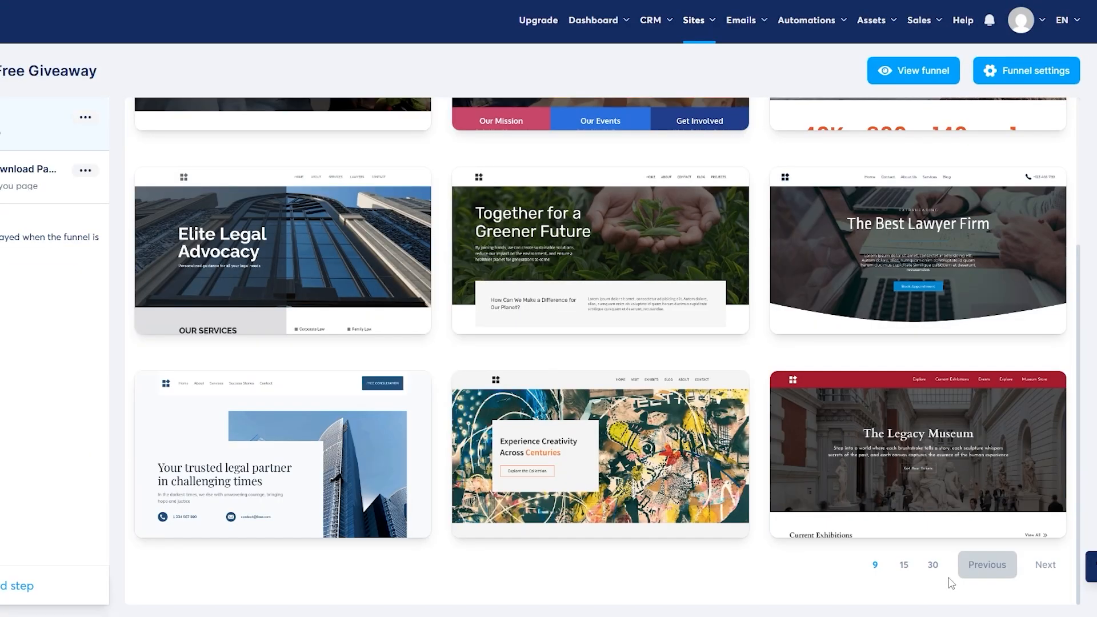
pyautogui.click(1046, 564)
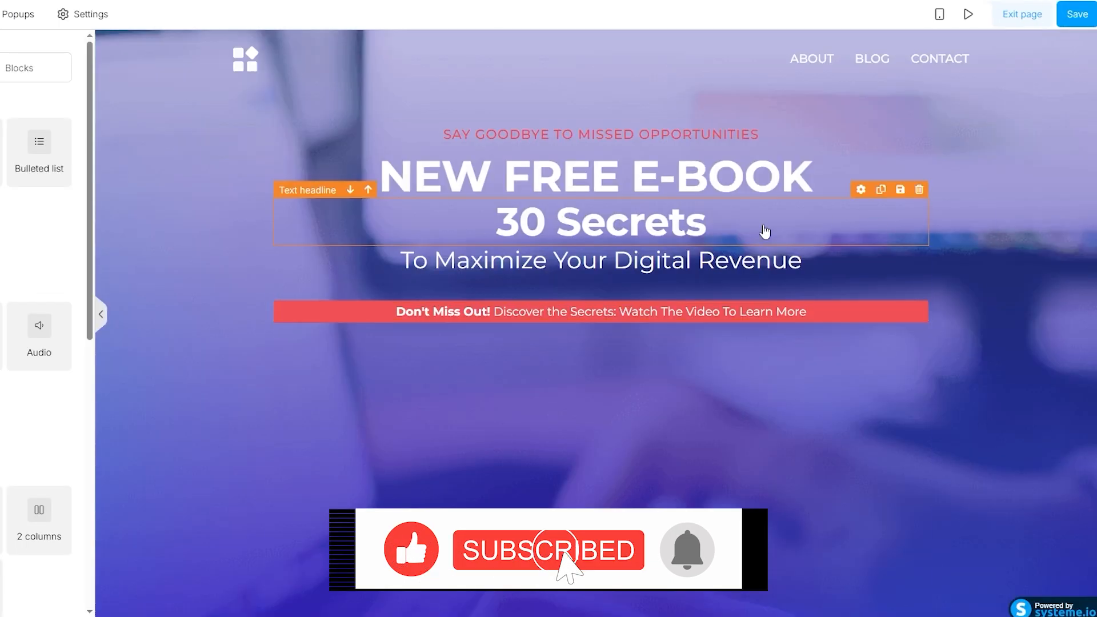
# - Scroll through the New Free E-Book squeeze page in the editor
pyautogui.scroll(-5, 472, 305)
pyautogui.scroll(5, 466, 319)
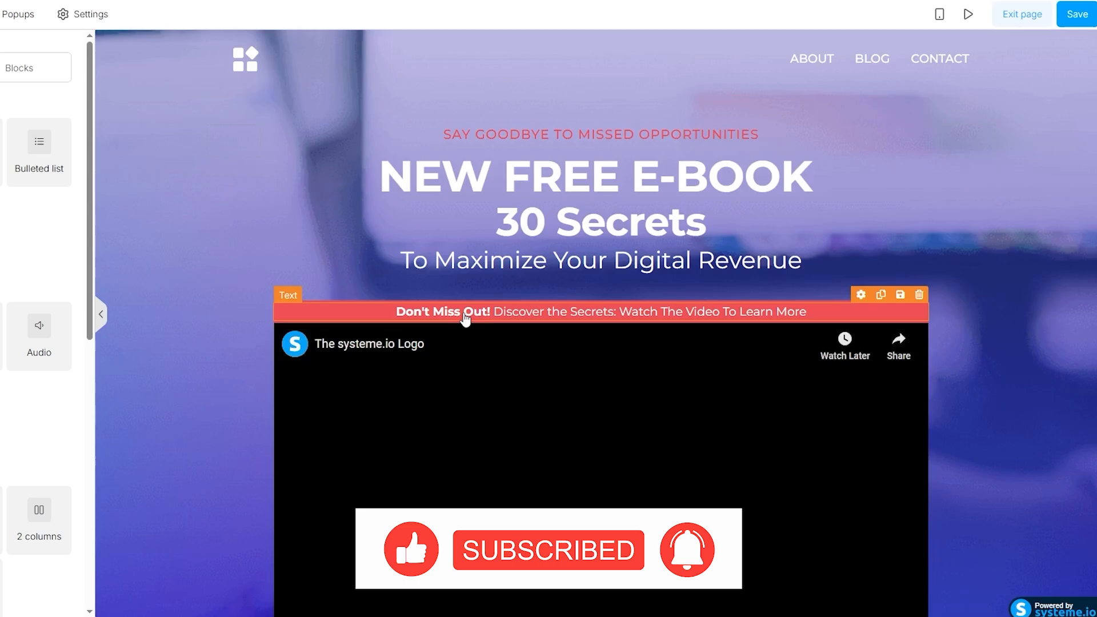
pyautogui.scroll(-1, 517, 392)
pyautogui.scroll(-5, 517, 393)
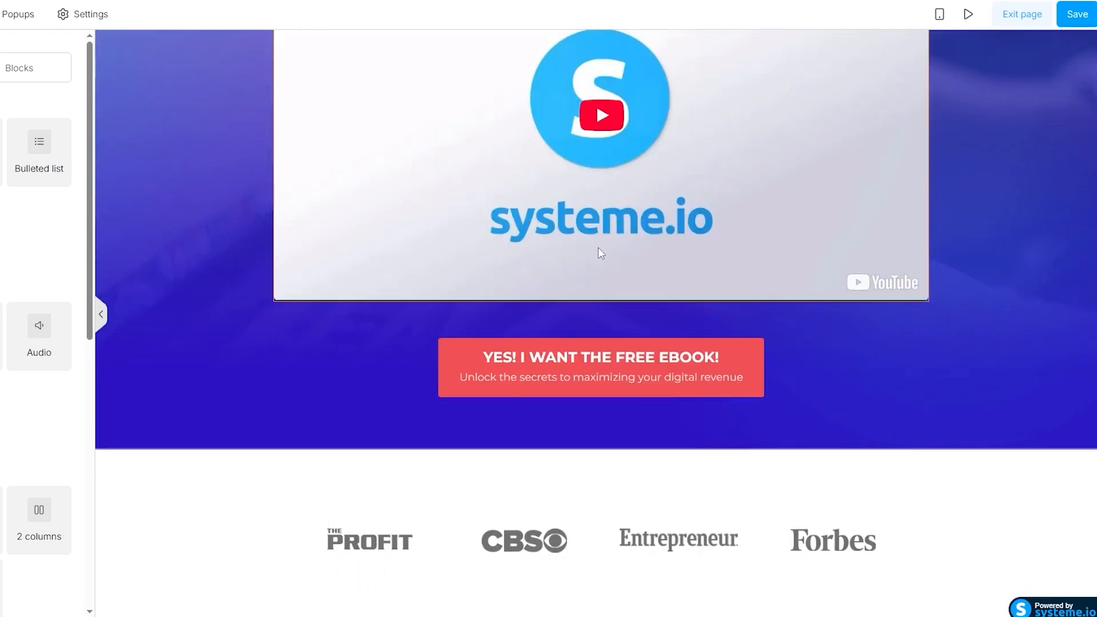
pyautogui.scroll(3, 526, 299)
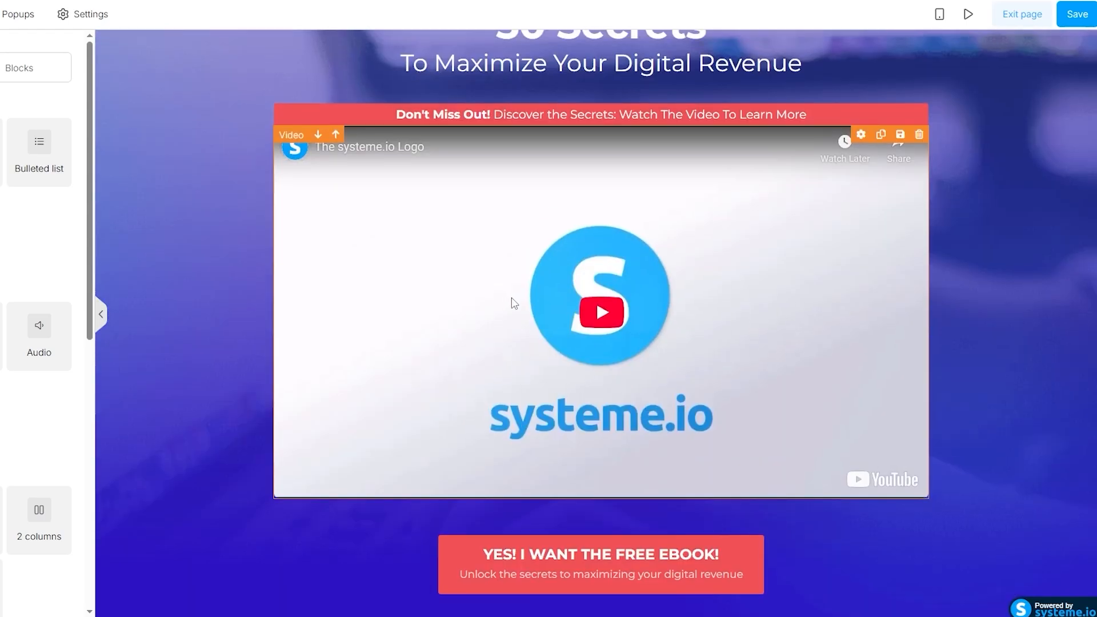
pyautogui.scroll(-4, 607, 384)
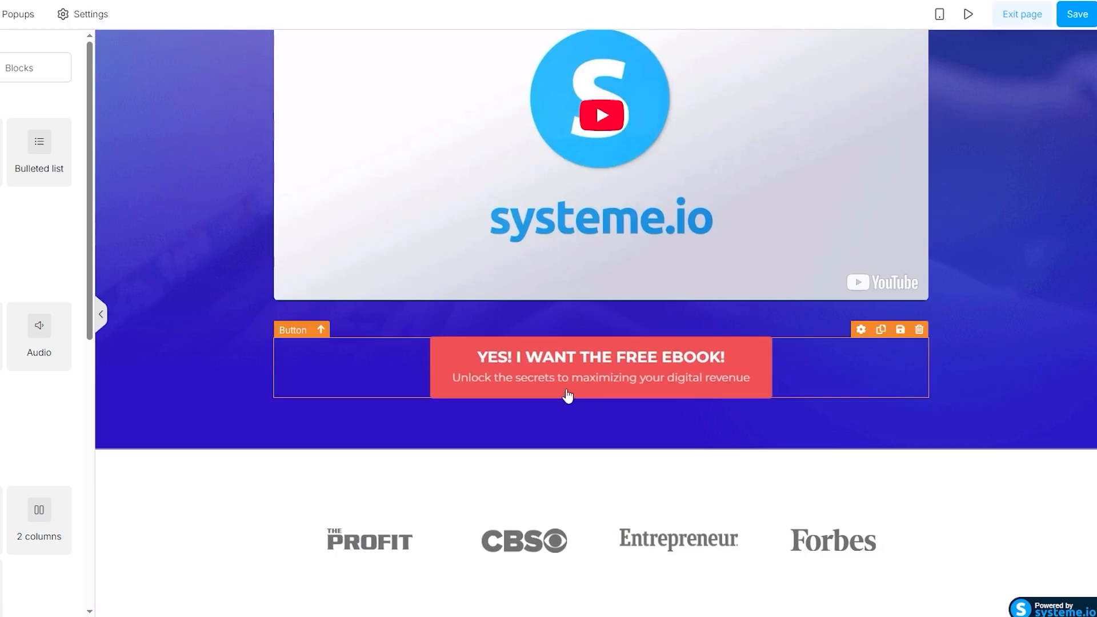
pyautogui.scroll(-3, 623, 384)
pyautogui.scroll(-2, 625, 471)
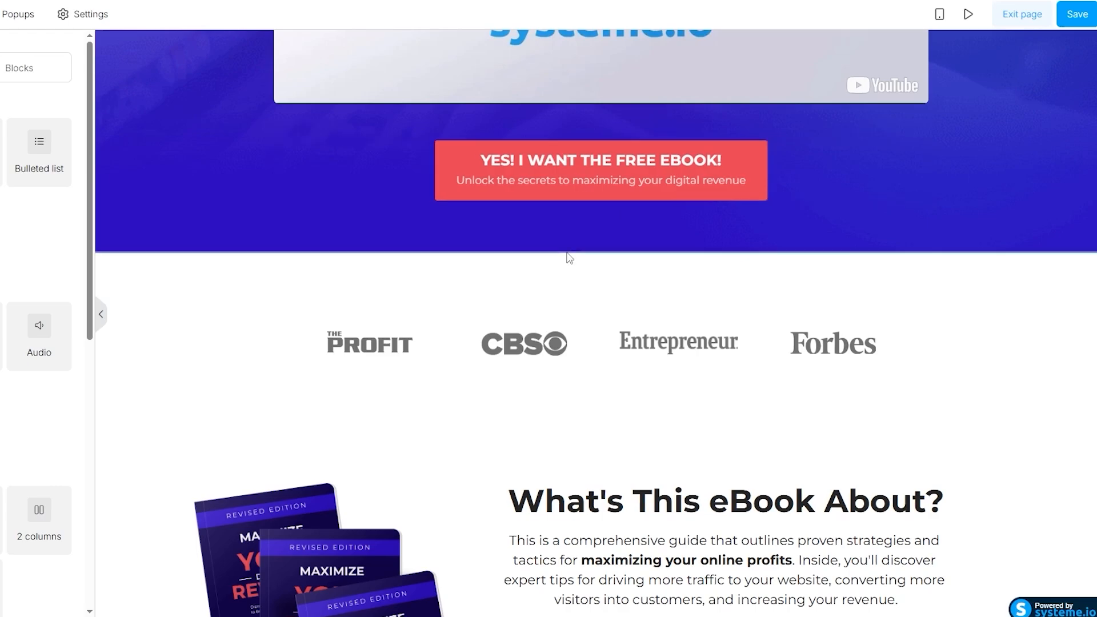
pyautogui.scroll(-12, 569, 257)
pyautogui.scroll(-8, 569, 258)
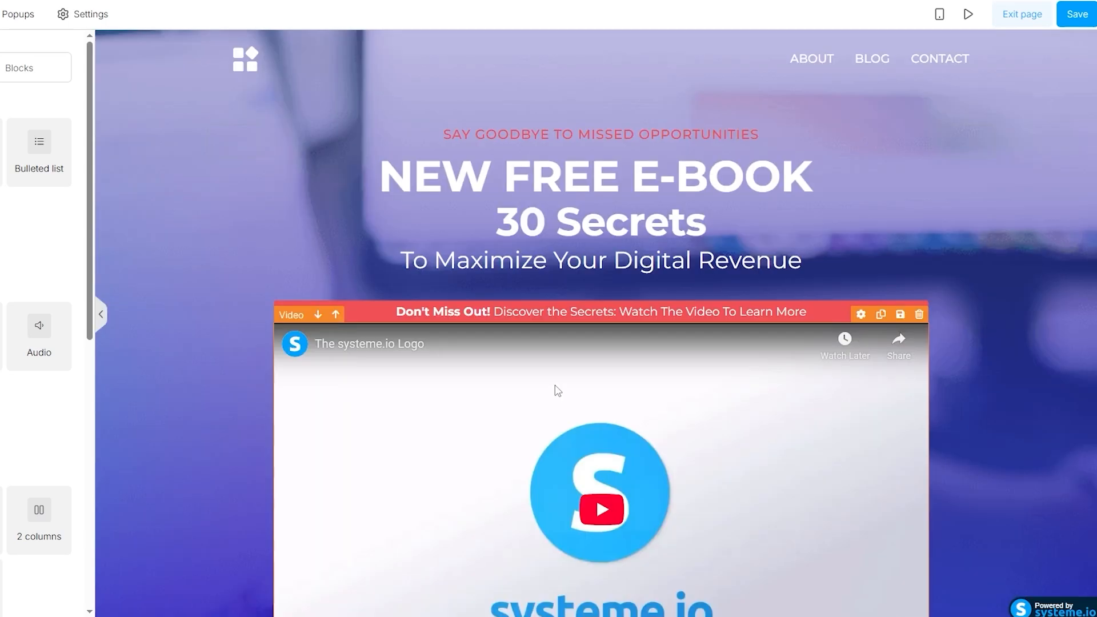
pyautogui.scroll(-2, 555, 382)
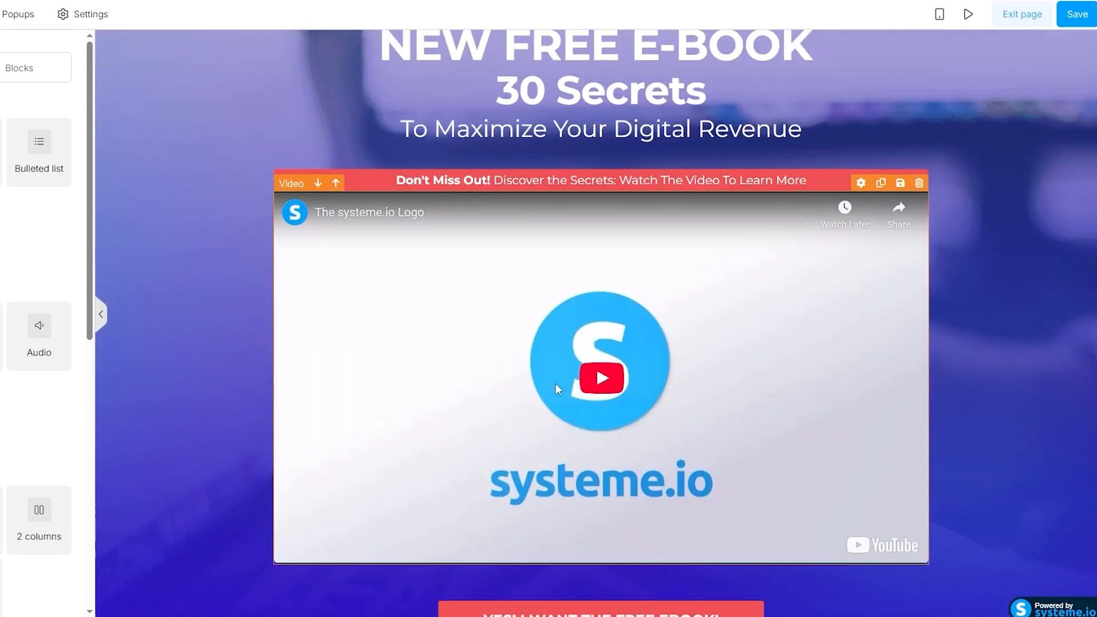
pyautogui.scroll(2, 556, 383)
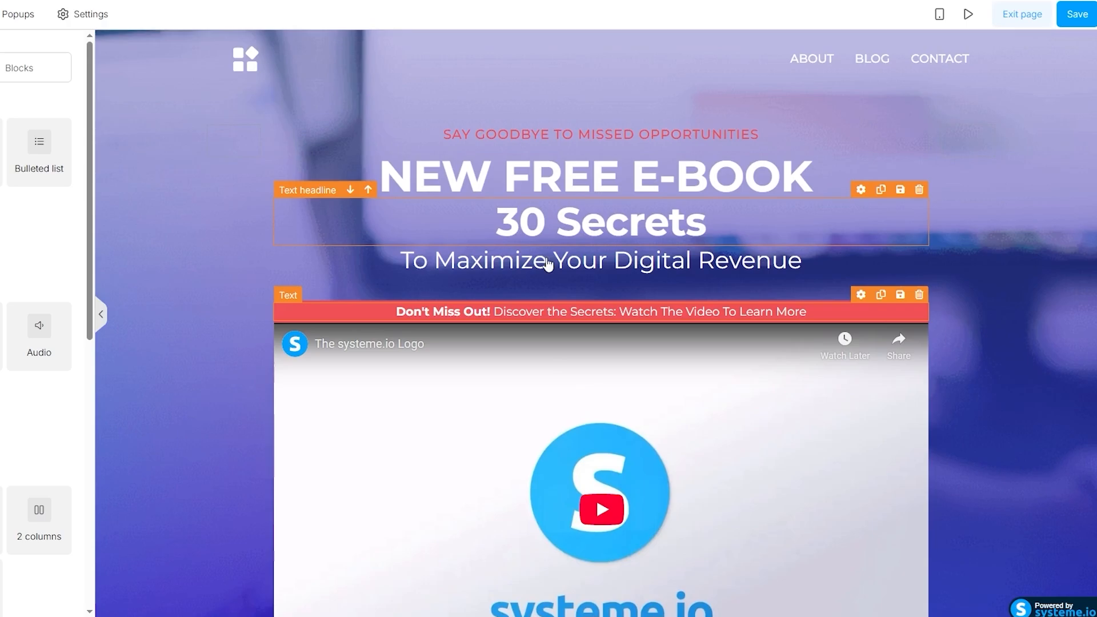
pyautogui.scroll(-7, 623, 201)
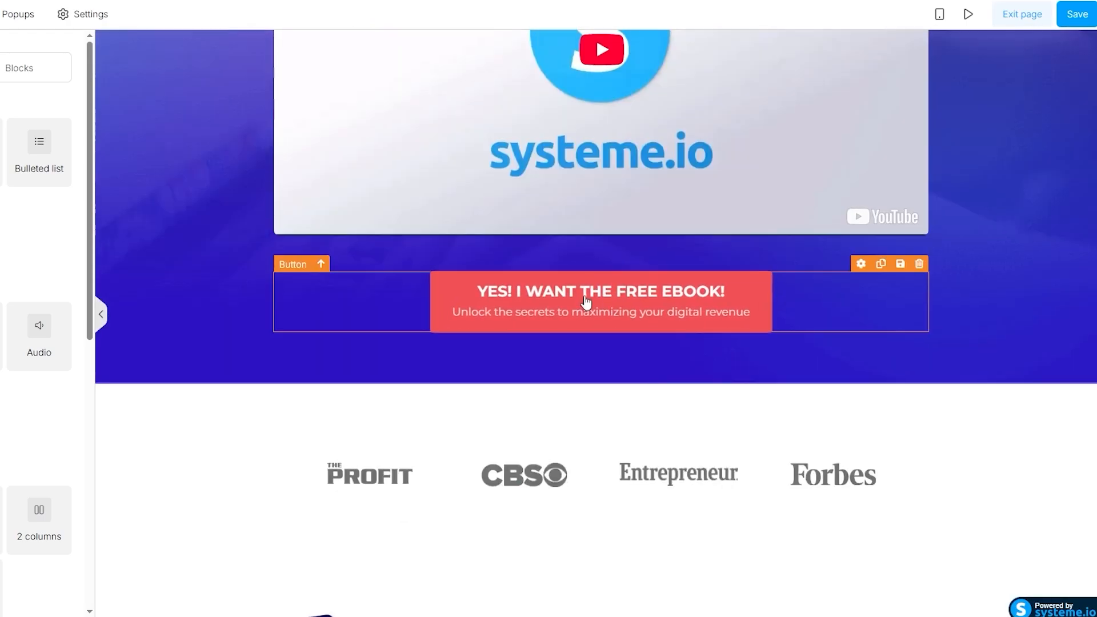
pyautogui.scroll(8, 560, 229)
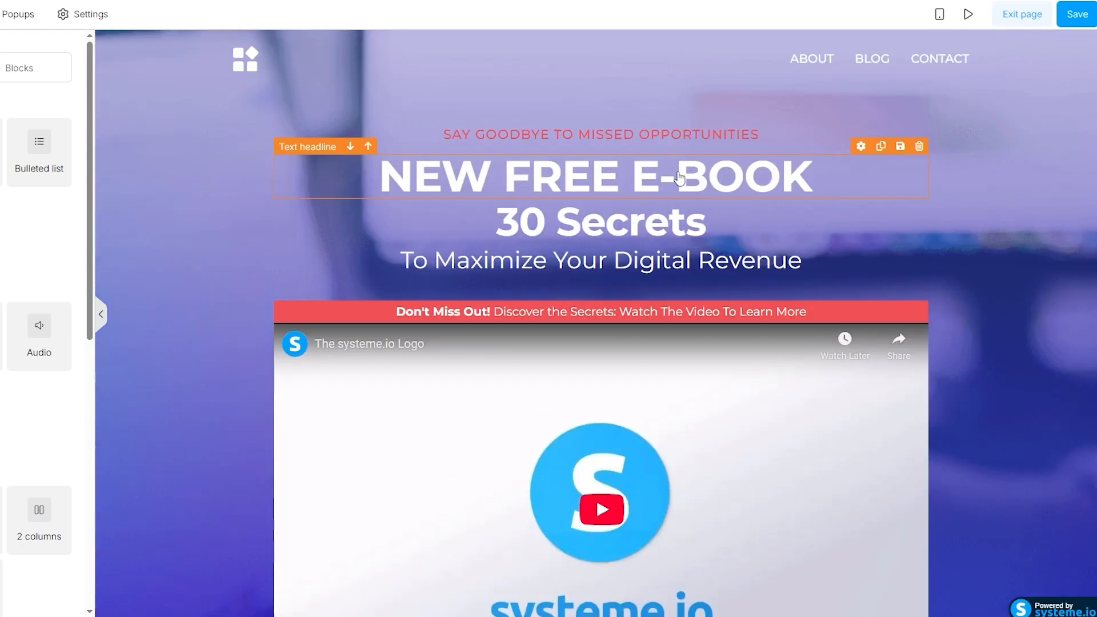
# - Trim the headline 'NEW FREE E-BOOK' down to just 'FREE'
pyautogui.click(679, 179)
pyautogui.click(581, 178)
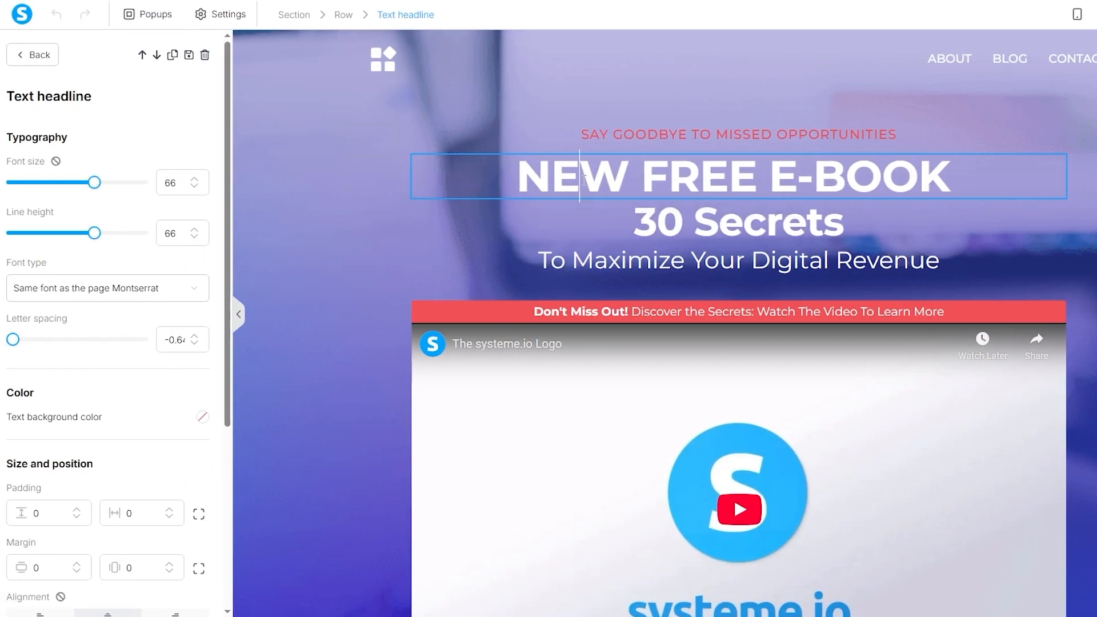
pyautogui.doubleClick(583, 177)
pyautogui.press('BackSpace')
pyautogui.click(935, 152)
pyautogui.press('BackSpace')
pyautogui.press('BackSpace')
pyautogui.press('BackSpace')
pyautogui.press('BackSpace')
pyautogui.press('BackSpace')
pyautogui.press('BackSpace')
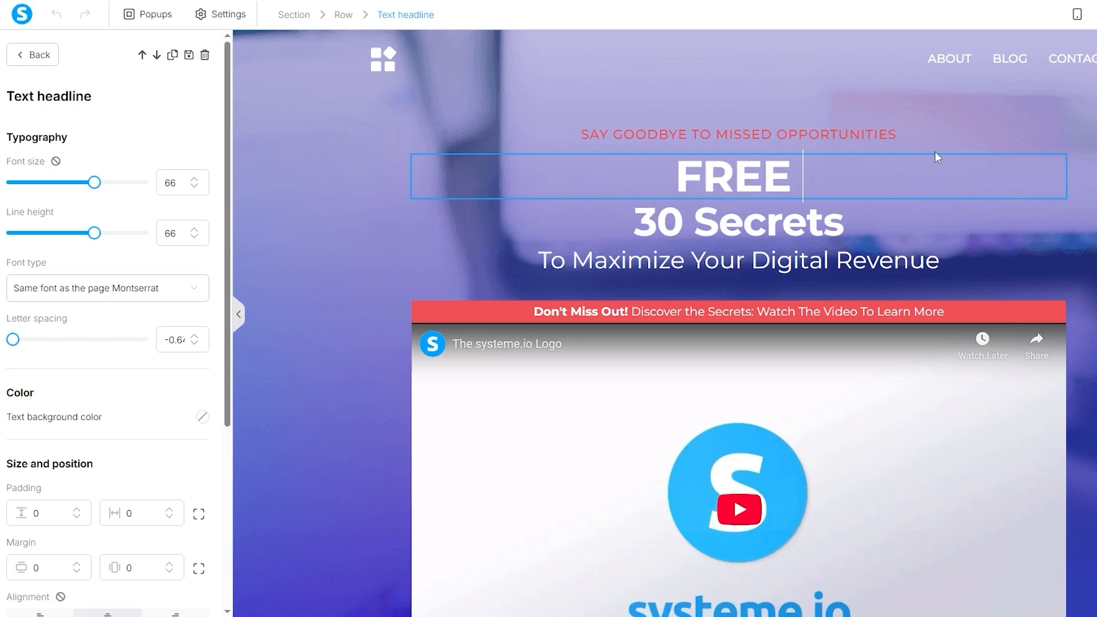
# - Change the button to 'YES! I WANT THE FREE GIVEAWAY!' and remove 'digital' from its subtext
pyautogui.scroll(-5, 704, 343)
pyautogui.click(705, 499)
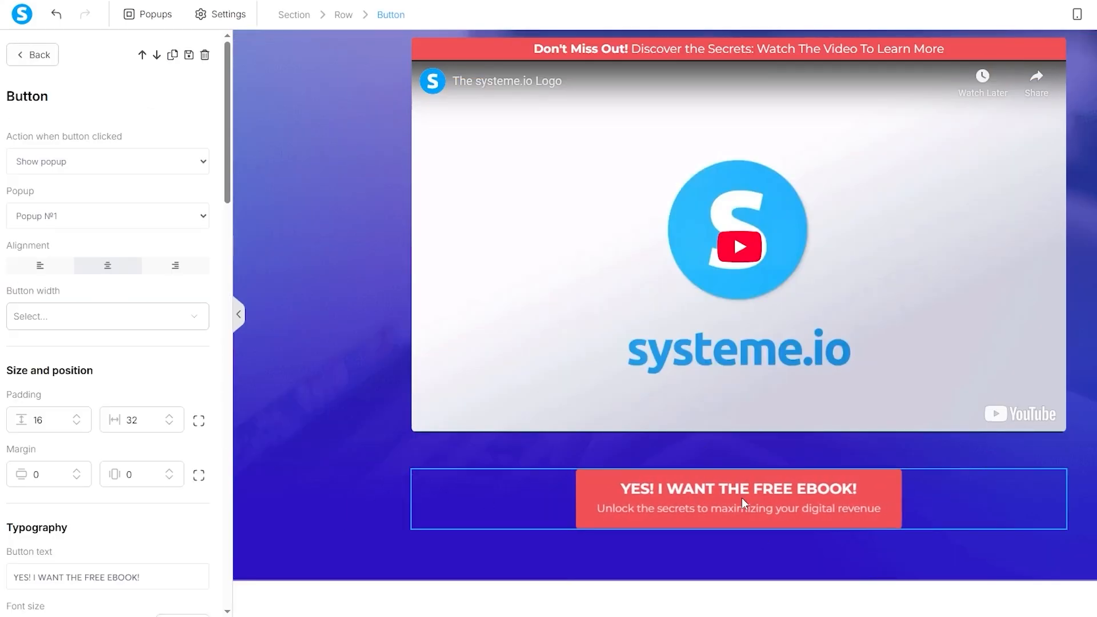
pyautogui.scroll(-15, 103, 271)
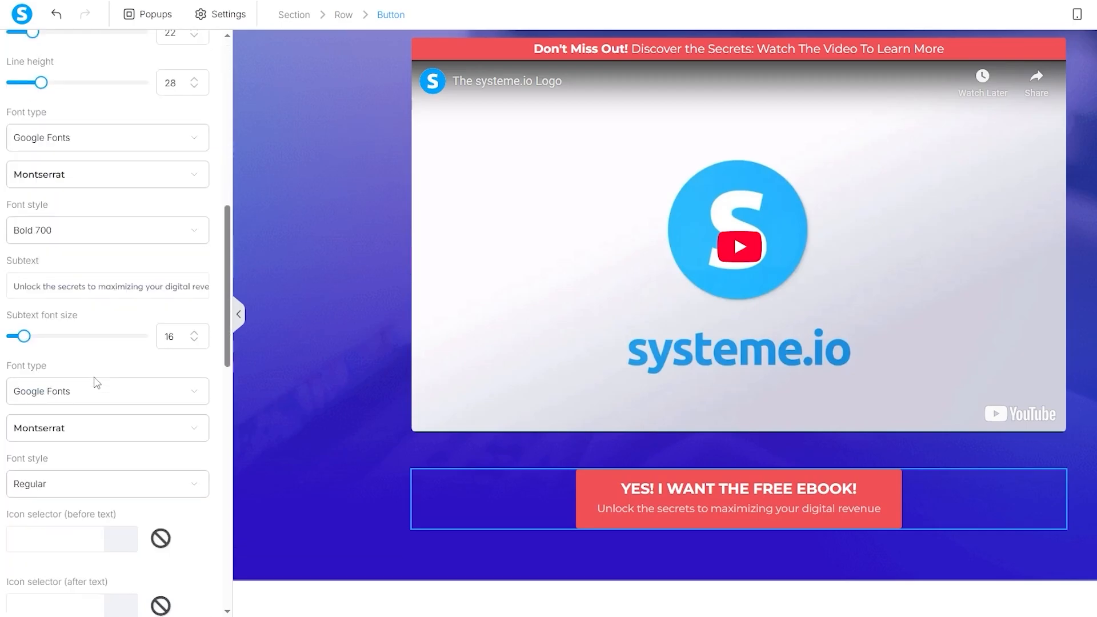
pyautogui.scroll(4, 74, 230)
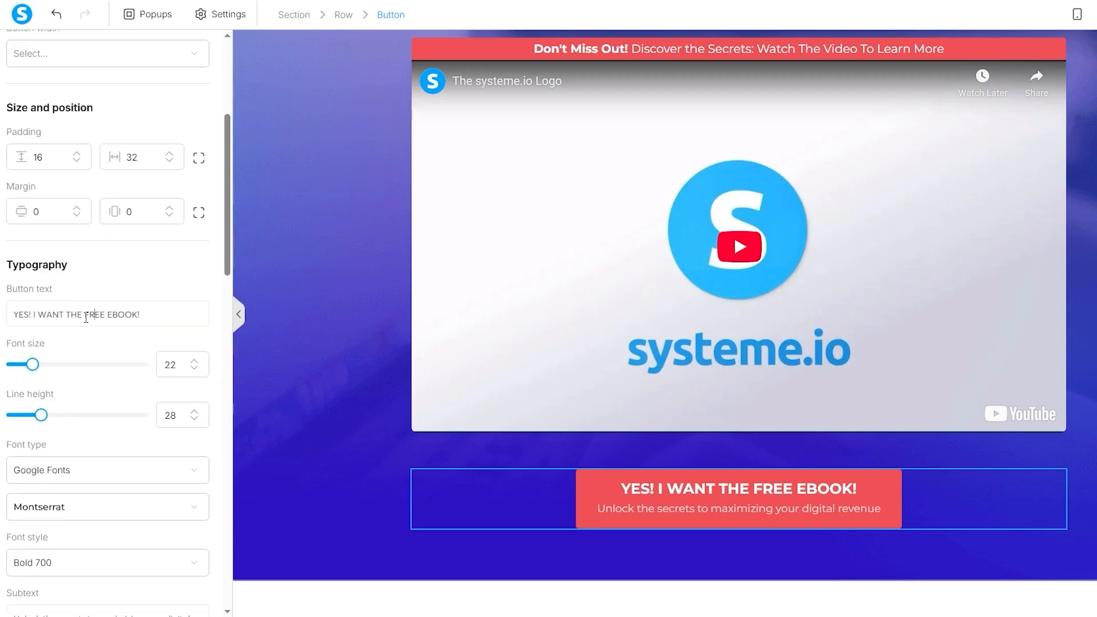
pyautogui.doubleClick(120, 309)
pyautogui.write('GIVEAWAY')
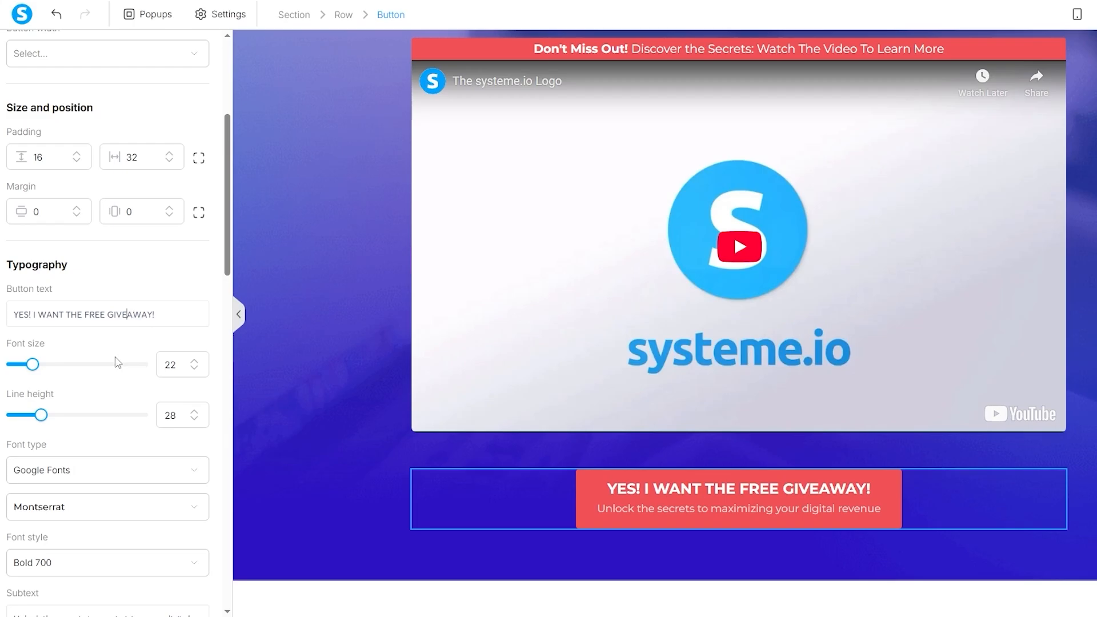
pyautogui.scroll(-4, 117, 363)
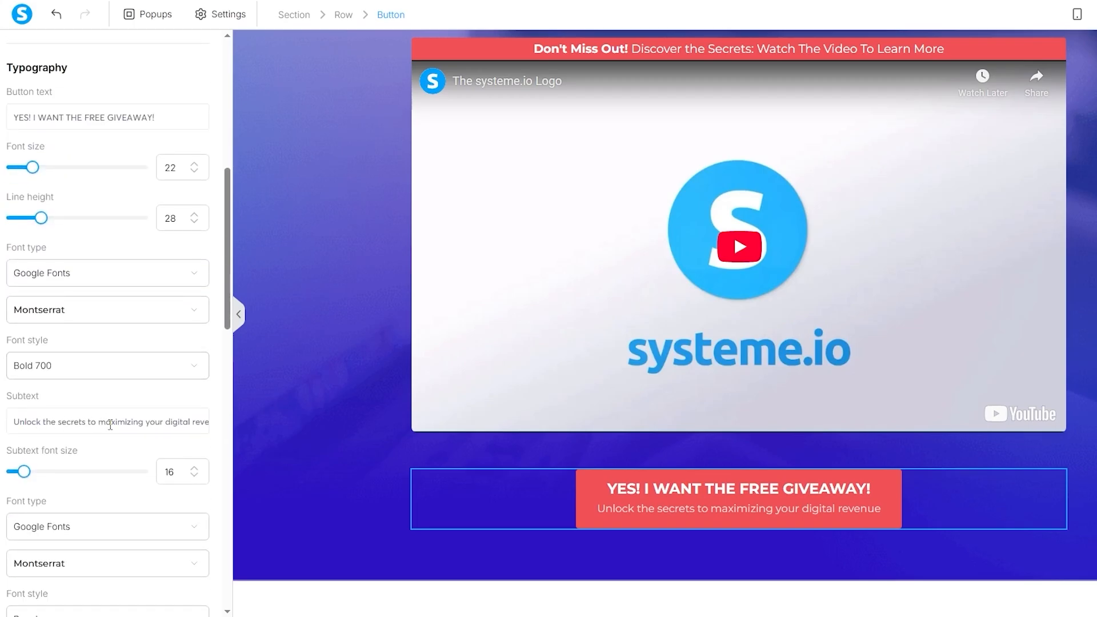
pyautogui.tripleClick(172, 422)
pyautogui.click(172, 422)
pyautogui.doubleClick(177, 422)
pyautogui.press('BackSpace')
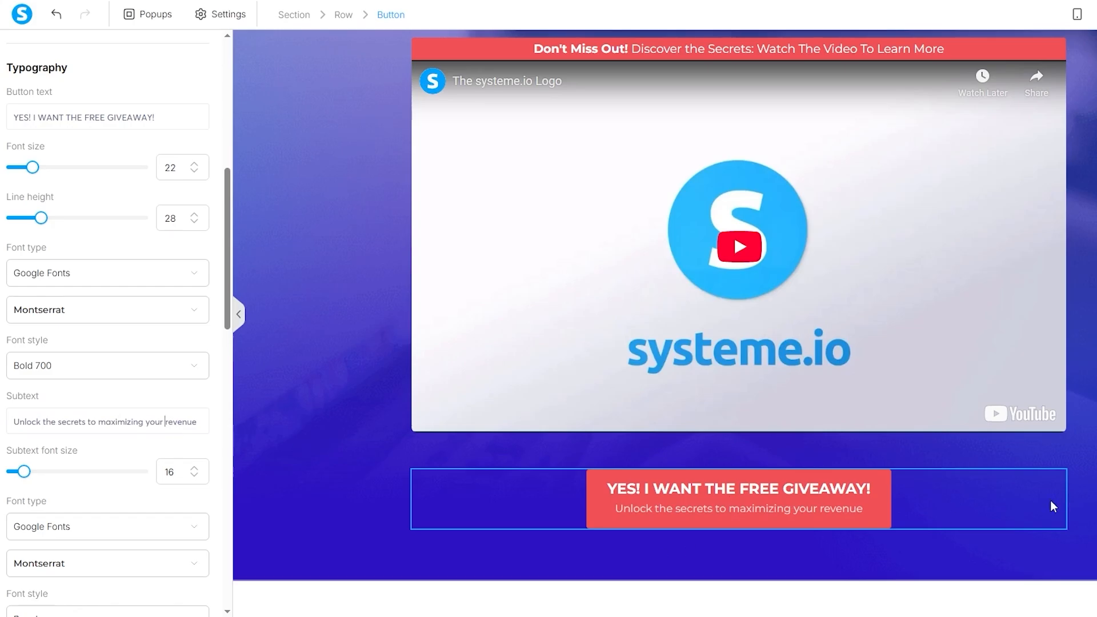
pyautogui.press('Escape')
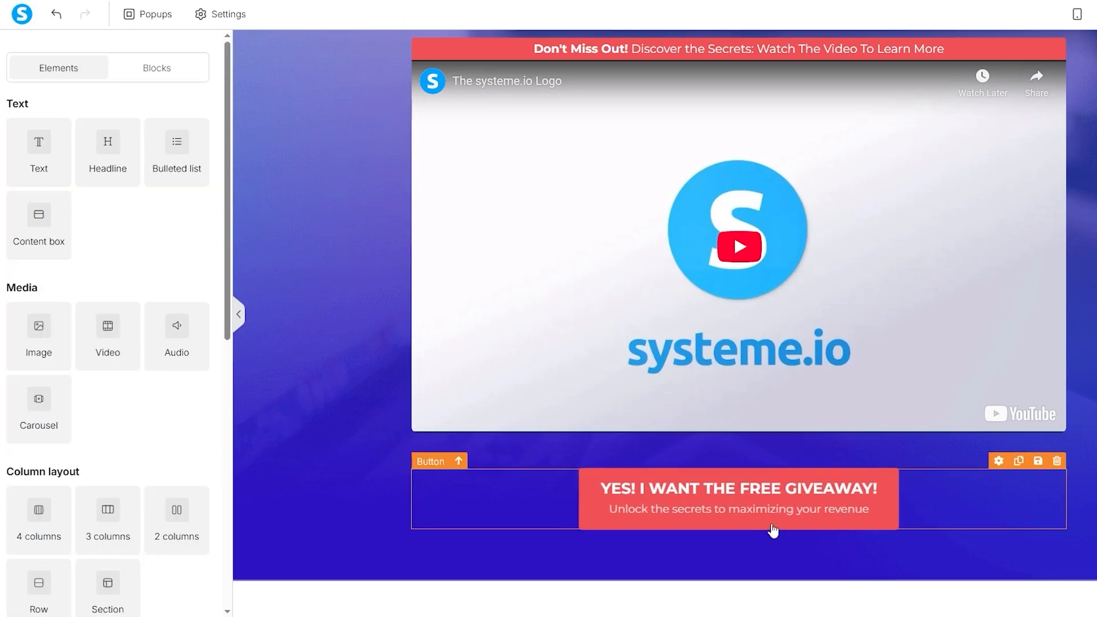
# - Scroll the editor down past the top banner section to the video and giveaway button
pyautogui.scroll(5, 951, 375)
pyautogui.click(320, 343)
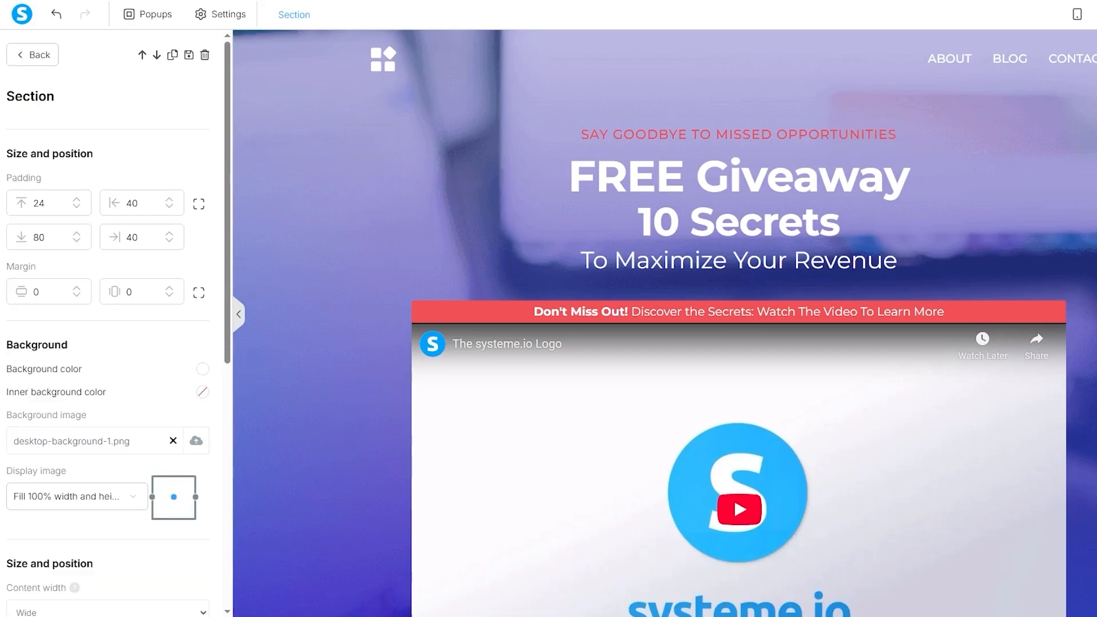
pyautogui.press('Escape')
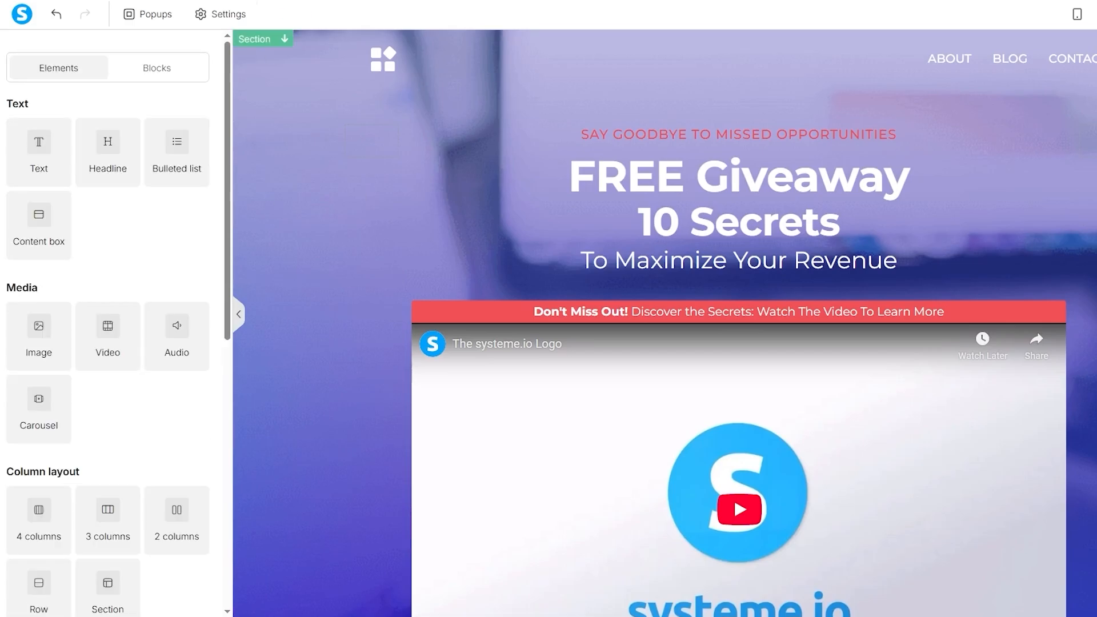
pyautogui.click(933, 289)
pyautogui.scroll(-3, 196, 323)
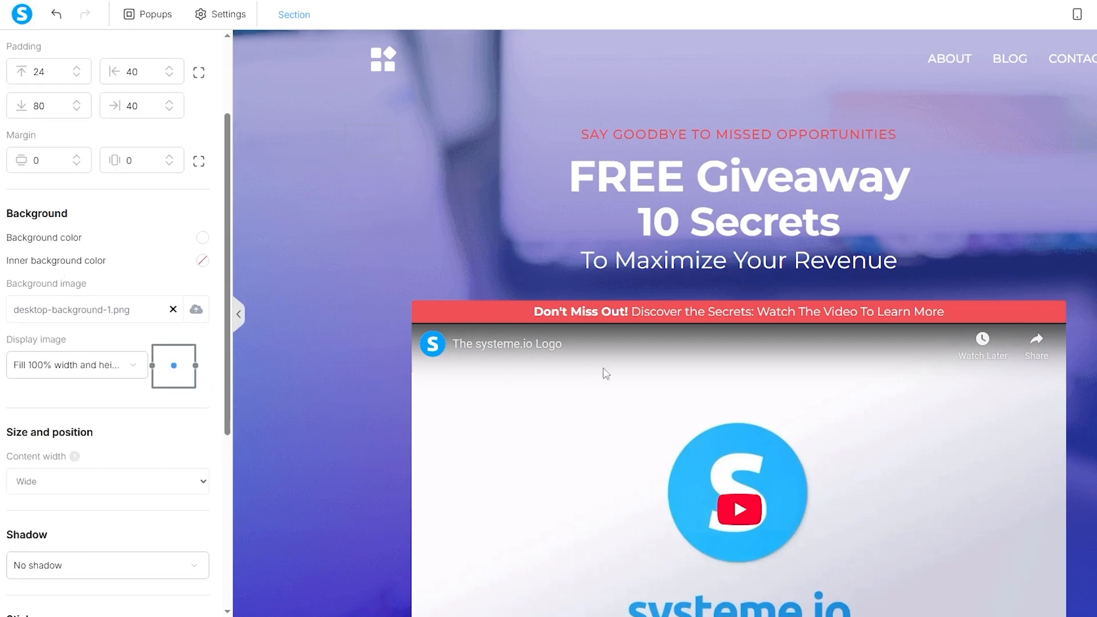
pyautogui.scroll(-5, 935, 228)
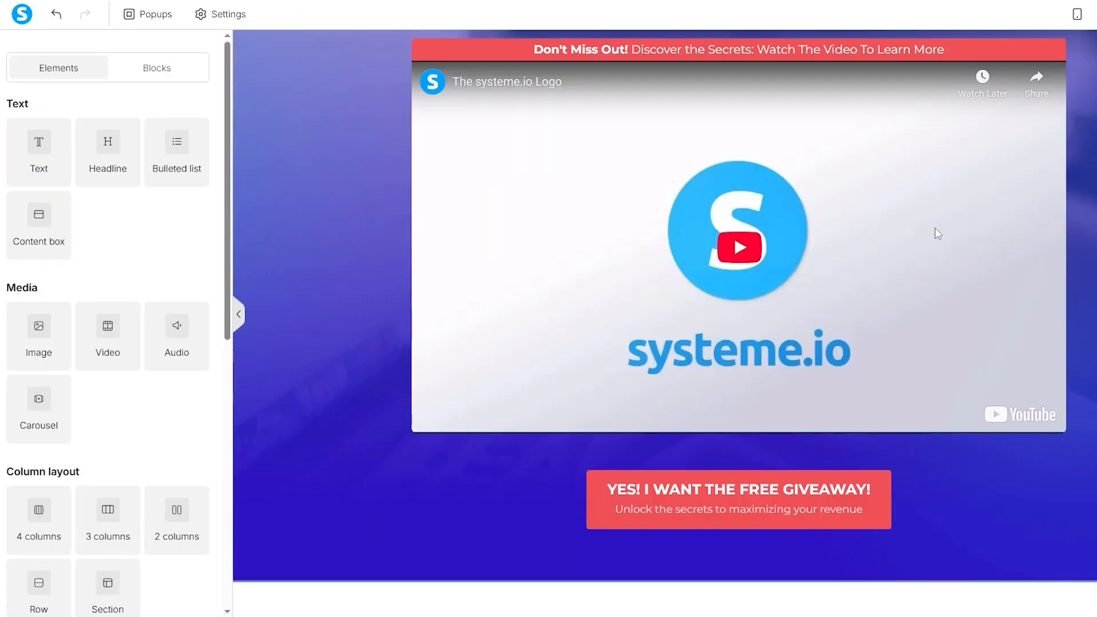
pyautogui.click(925, 196)
pyautogui.press('Escape')
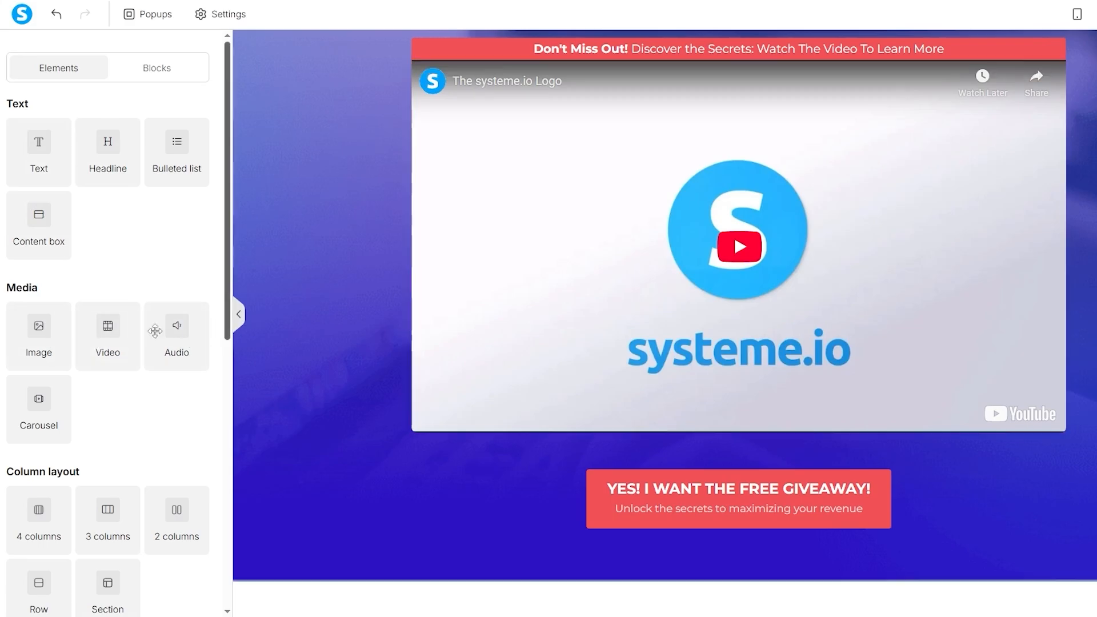
# - Drag a Video element onto the canvas directly beneath the existing video
pyautogui.moveTo(110, 330); pyautogui.dragTo(608, 247)
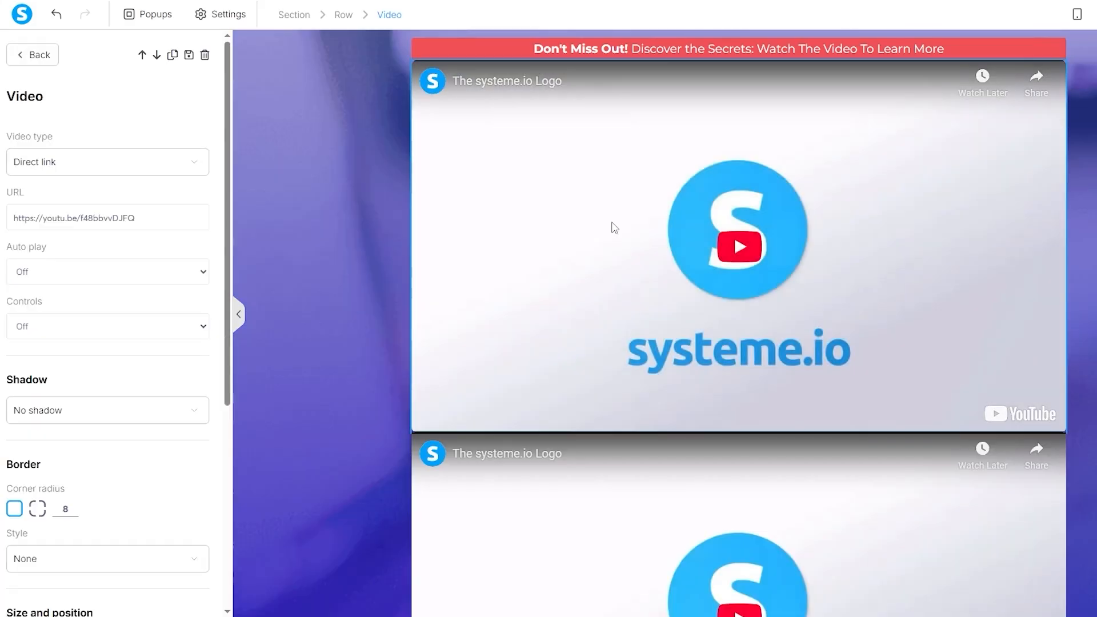
pyautogui.scroll(-5, 160, 223)
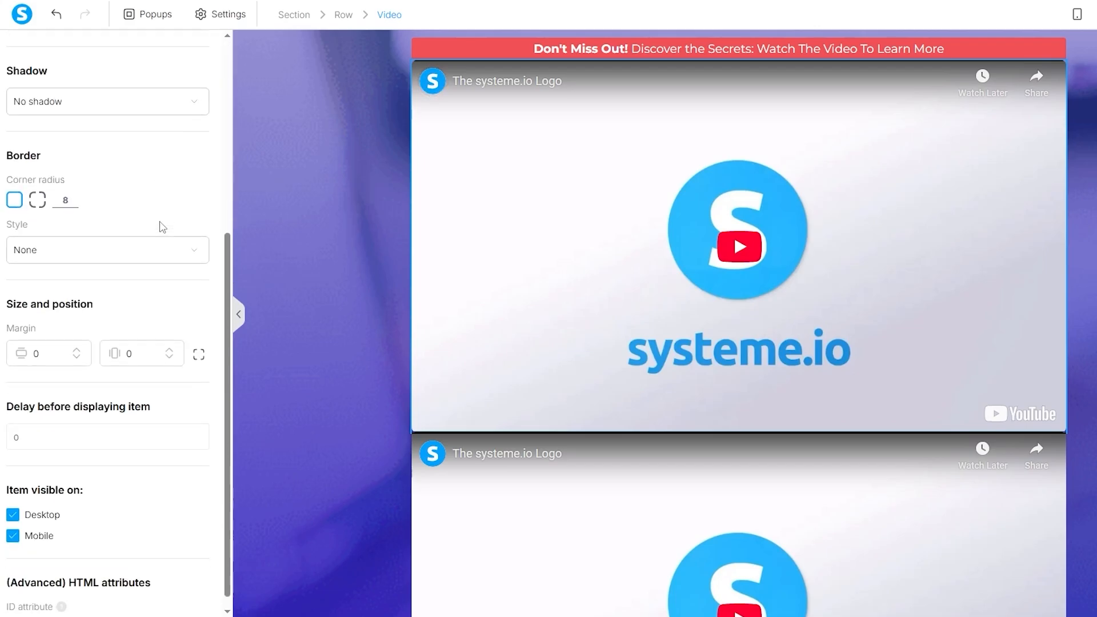
pyautogui.scroll(5, 177, 231)
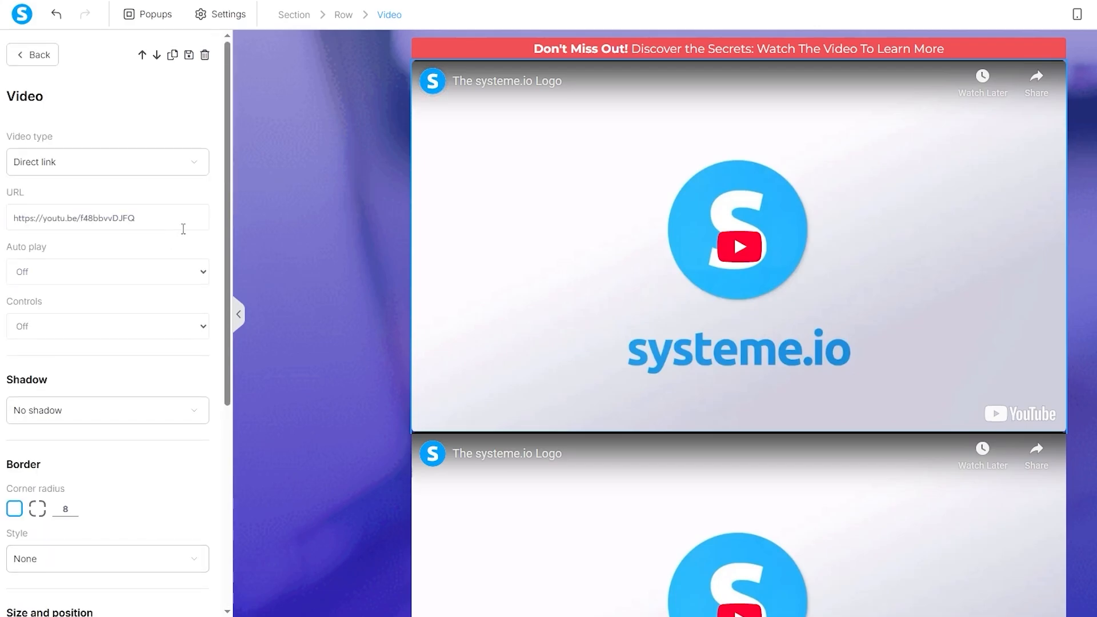
# - Inspect the page section, video and giveaway button settings without changing them
pyautogui.click(359, 160)
pyautogui.click(339, 199)
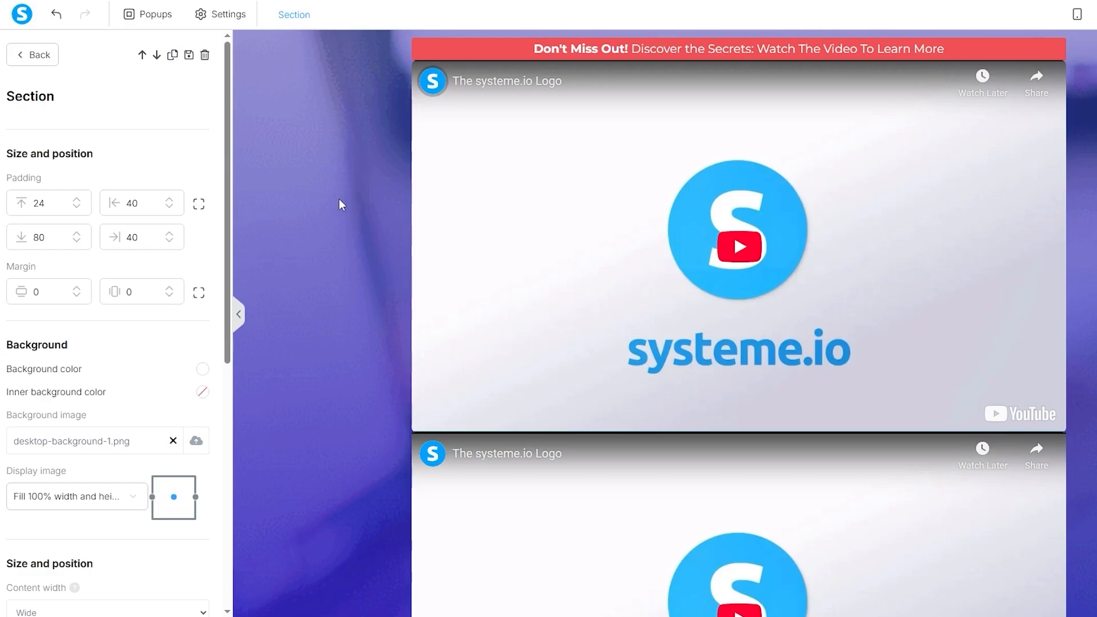
pyautogui.click(529, 214)
pyautogui.click(529, 214)
pyautogui.click(528, 213)
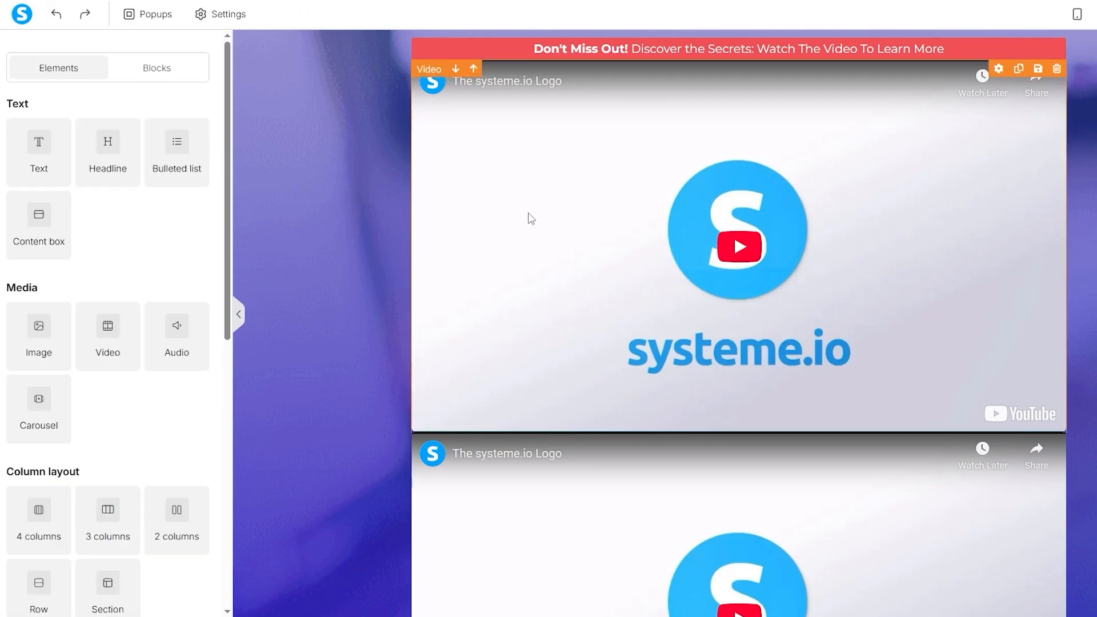
pyautogui.scroll(-8, 803, 286)
pyautogui.scroll(10, 782, 266)
pyautogui.scroll(-8, 757, 286)
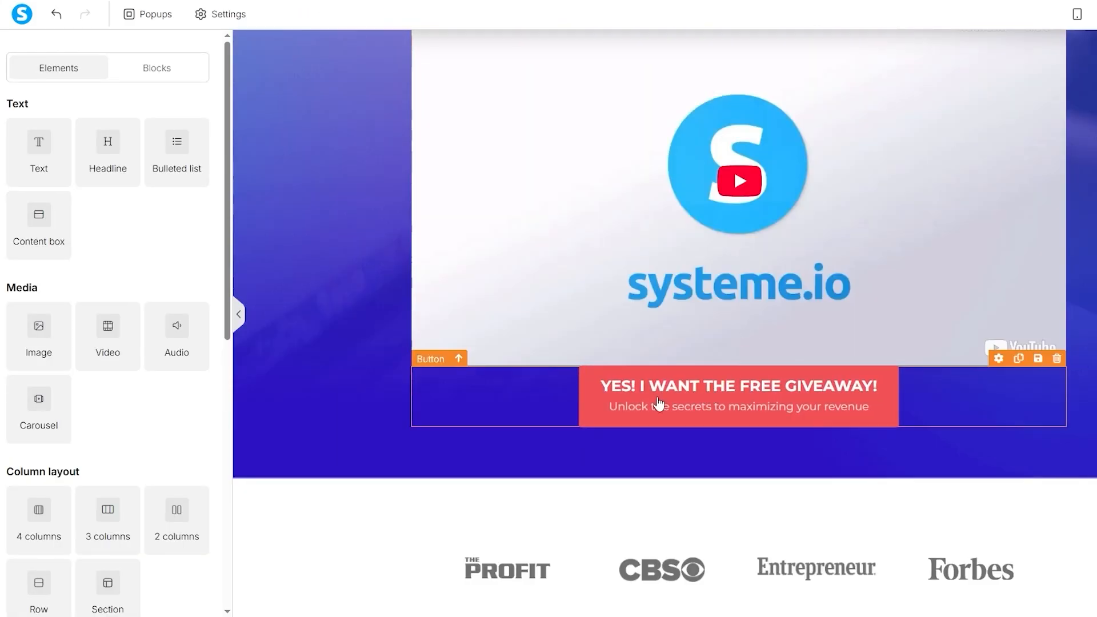
pyautogui.click(657, 403)
pyautogui.click(694, 421)
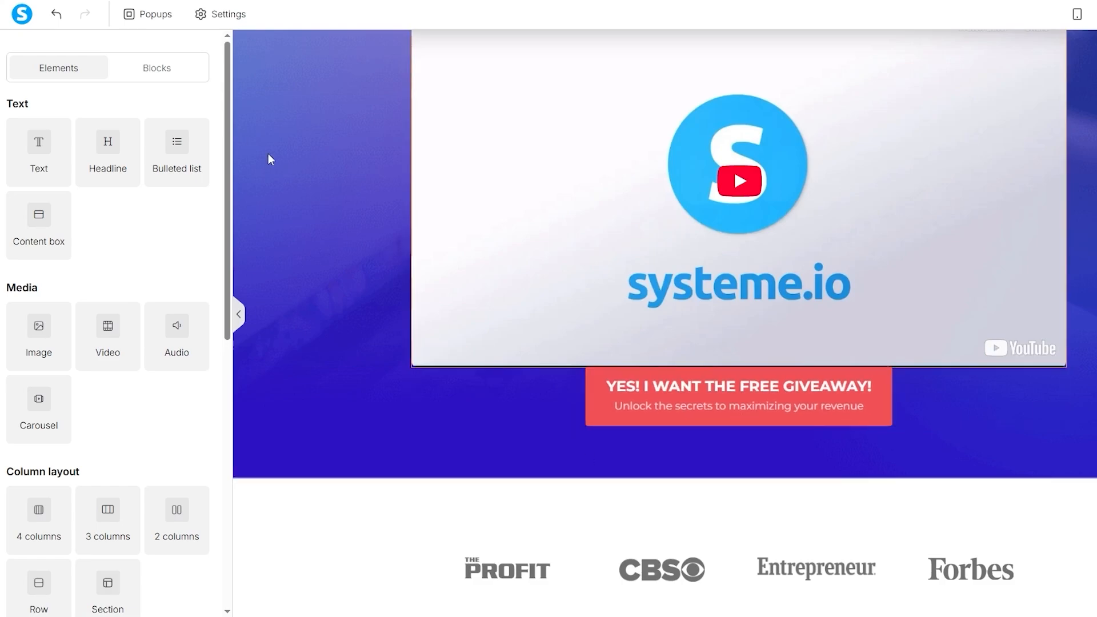
# - Review Popup №1 from the page's Popups list, then close it
pyautogui.click(150, 20)
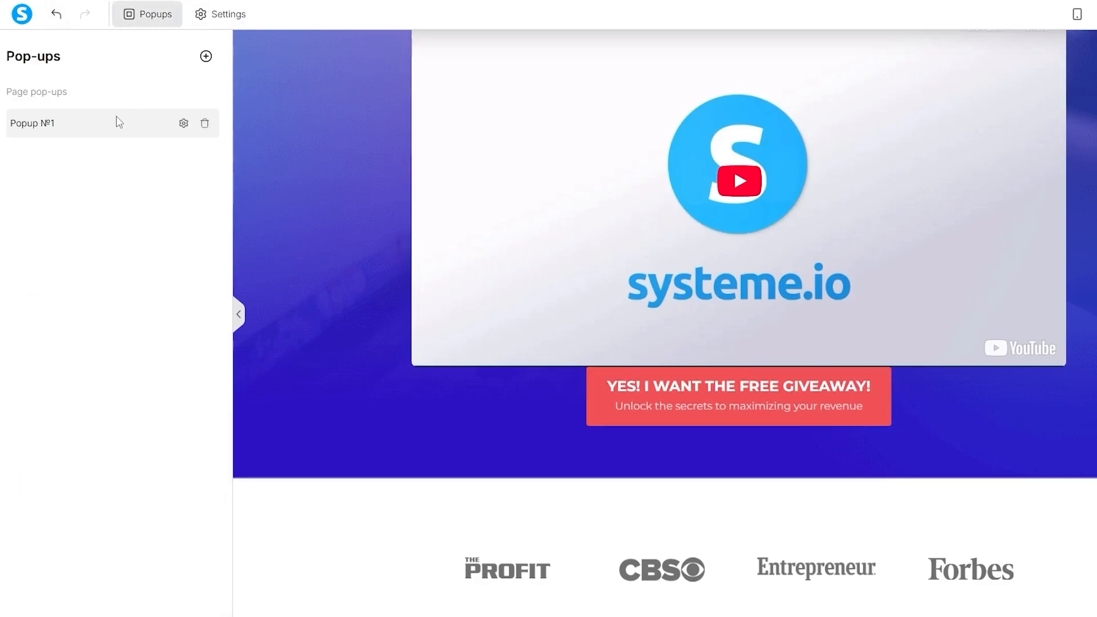
pyautogui.click(183, 123)
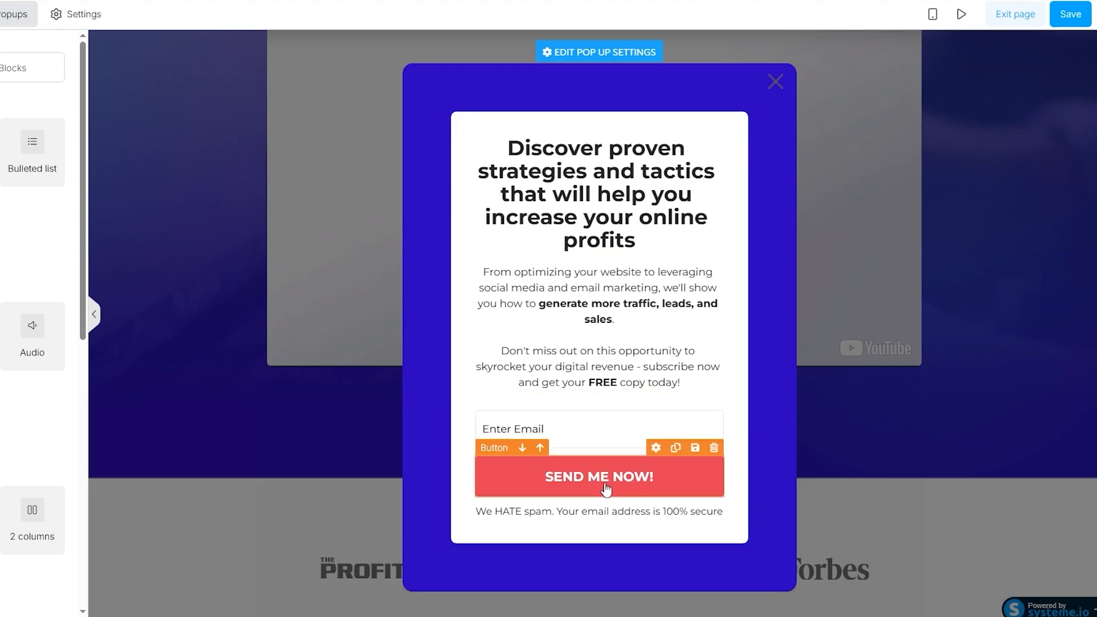
pyautogui.click(776, 82)
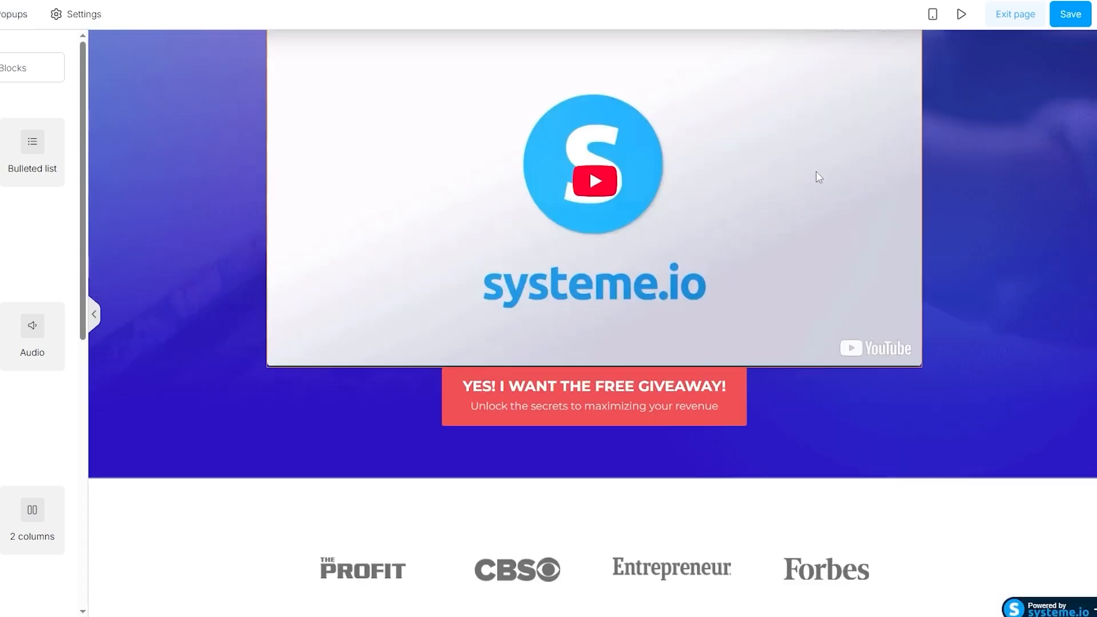
# - Save the squeeze page with its edits
pyautogui.scroll(5, 719, 273)
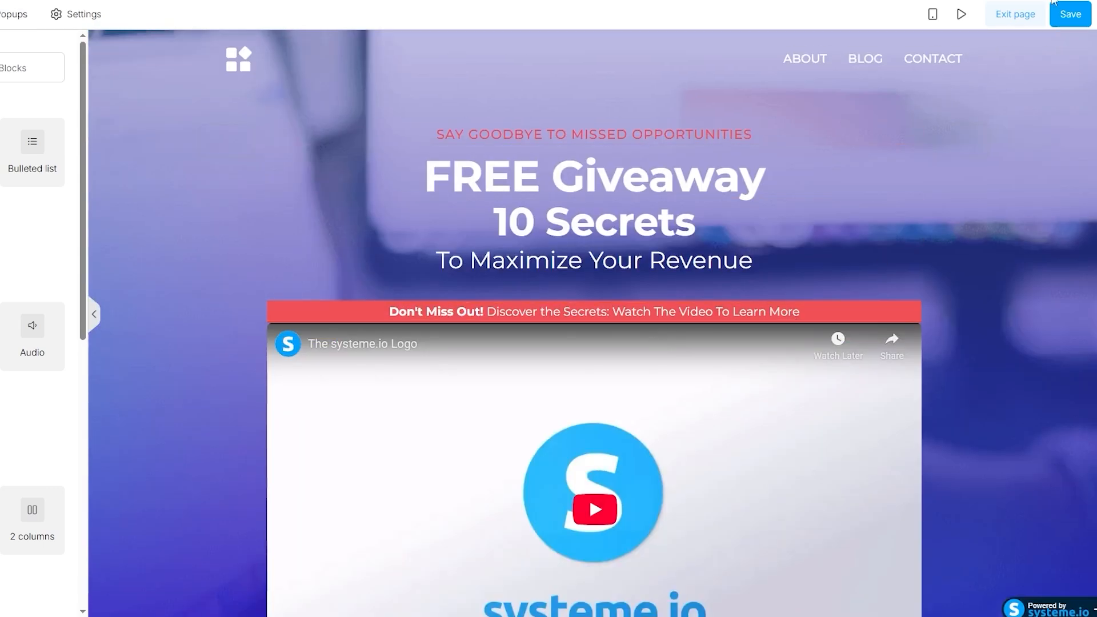
pyautogui.click(1061, 17)
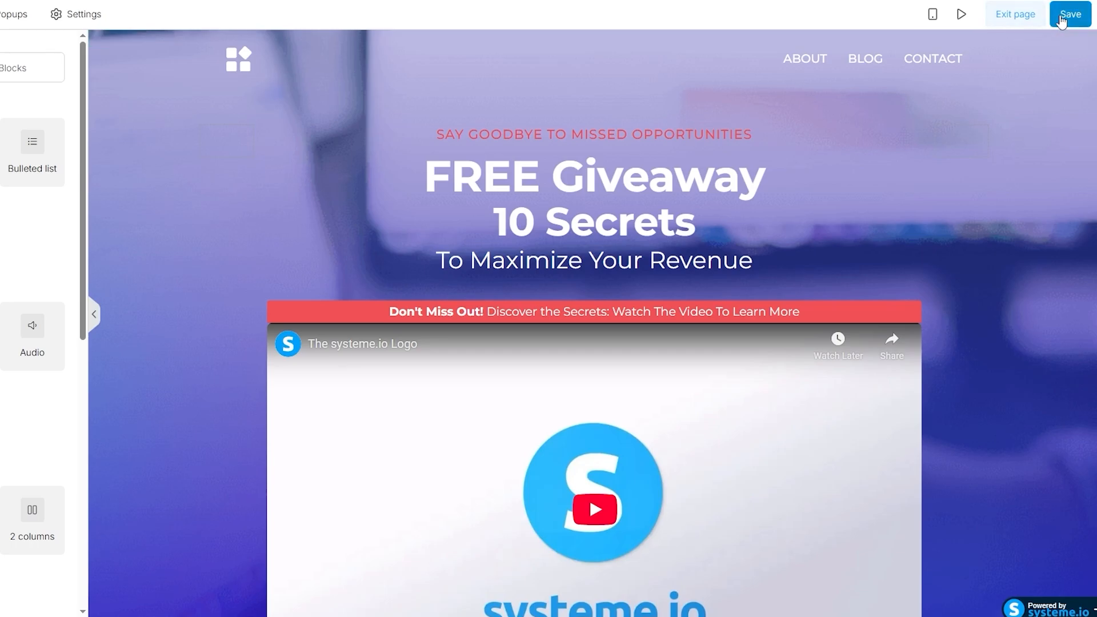
pyautogui.click(1063, 20)
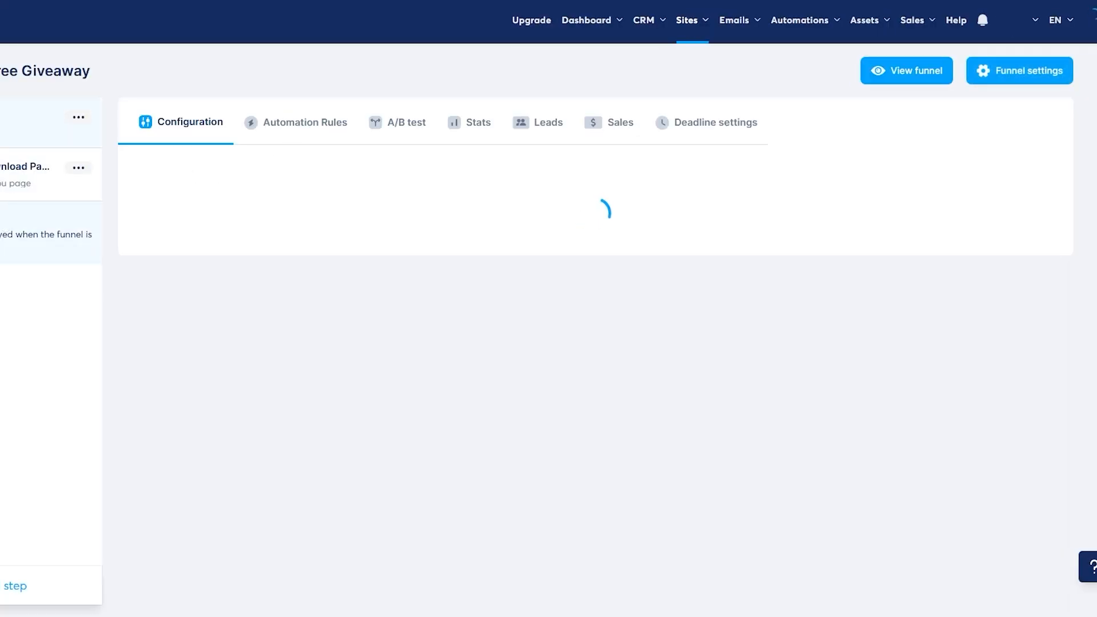
# - For the Thank You / Download Page step, list 30 templates per page and select a template
pyautogui.click(1, 186)
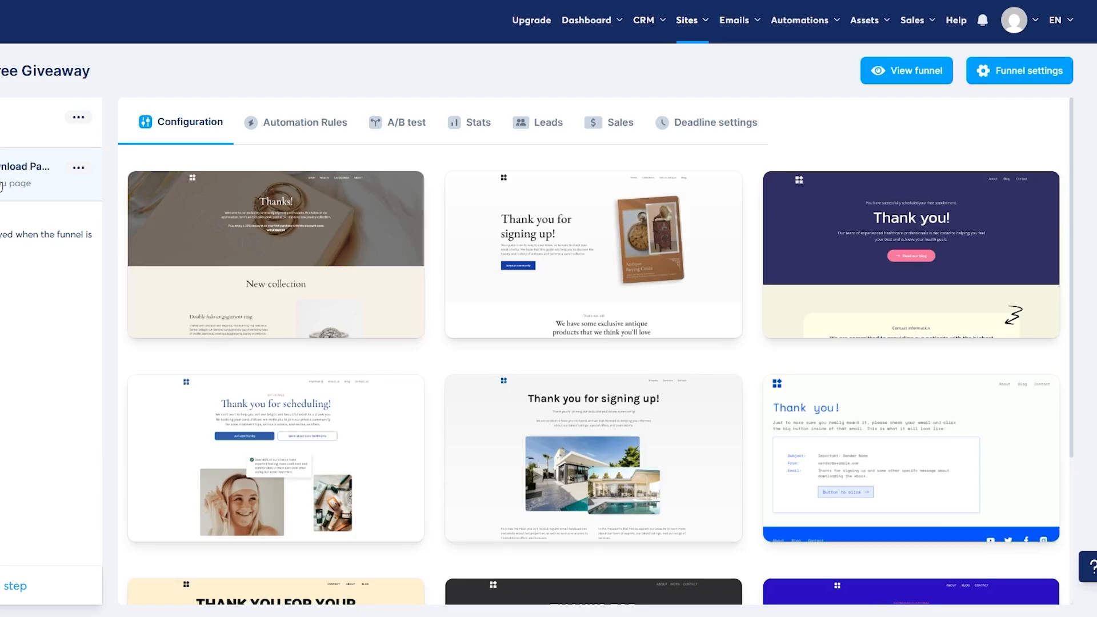
pyautogui.scroll(-4, 478, 317)
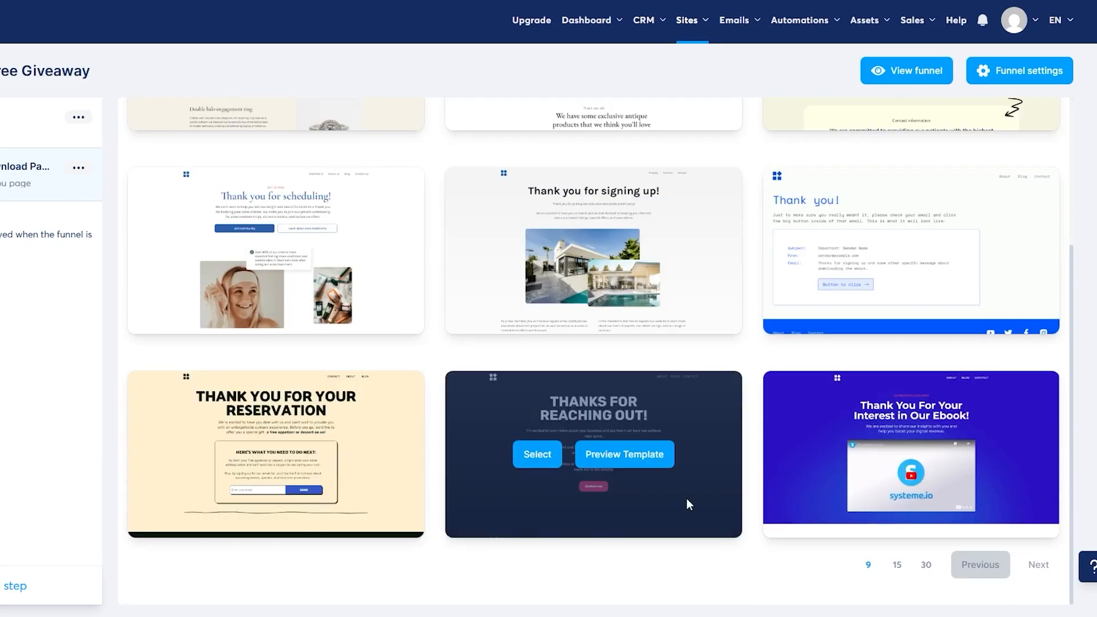
pyautogui.scroll(4, 713, 464)
pyautogui.scroll(-4, 546, 289)
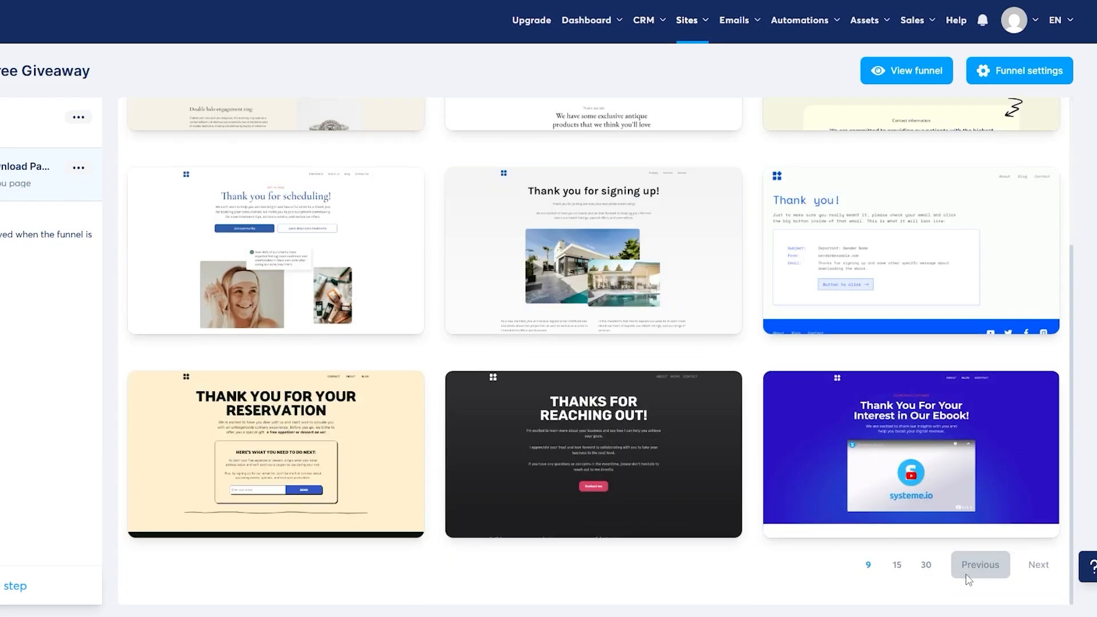
pyautogui.click(926, 566)
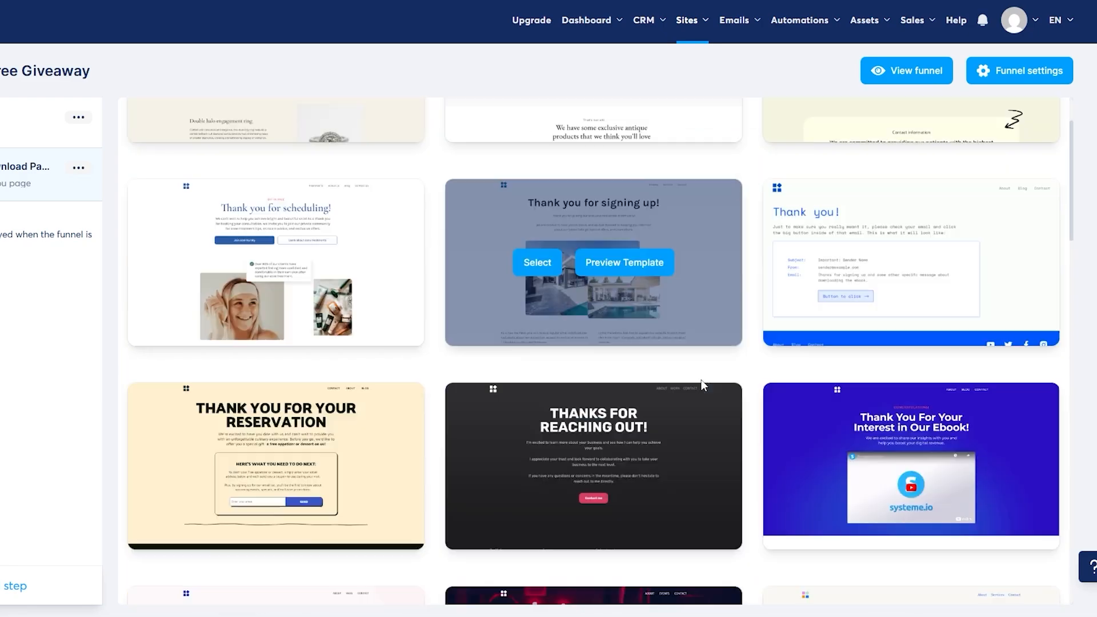
pyautogui.scroll(-4, 704, 385)
pyautogui.moveTo(860, 212)
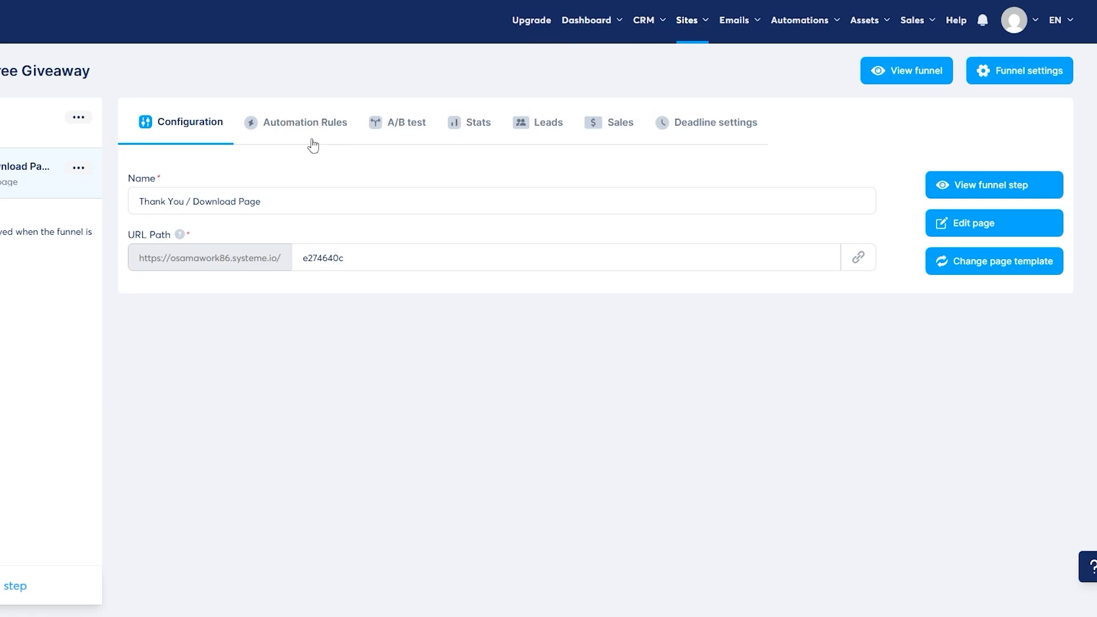
pyautogui.moveTo(734, 26)
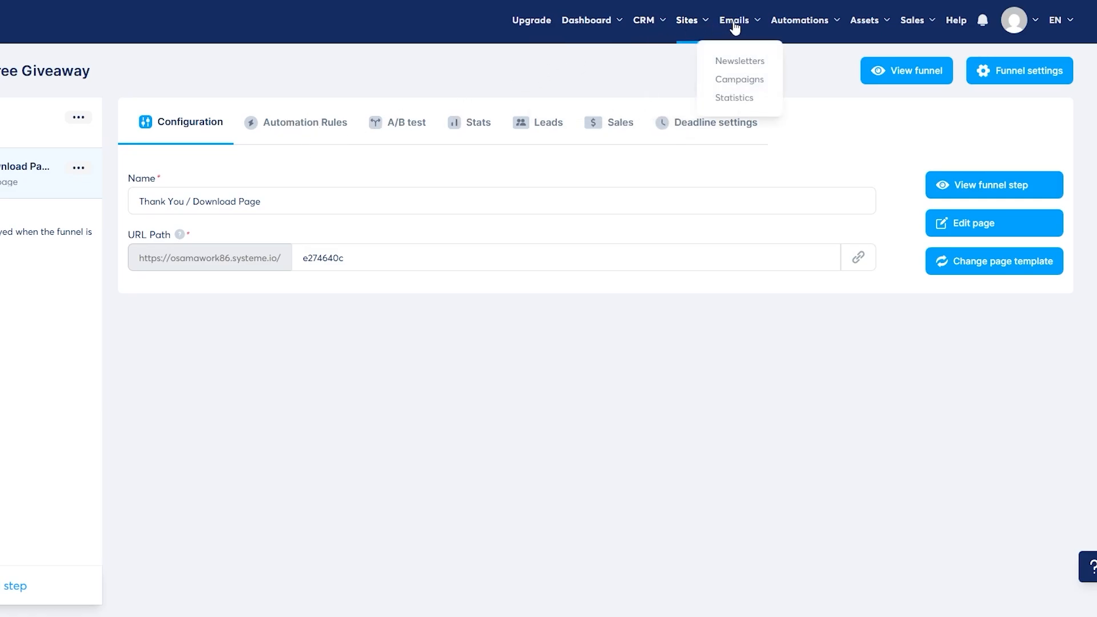
# - Start a new email campaign named 'TESTING'
pyautogui.click(737, 81)
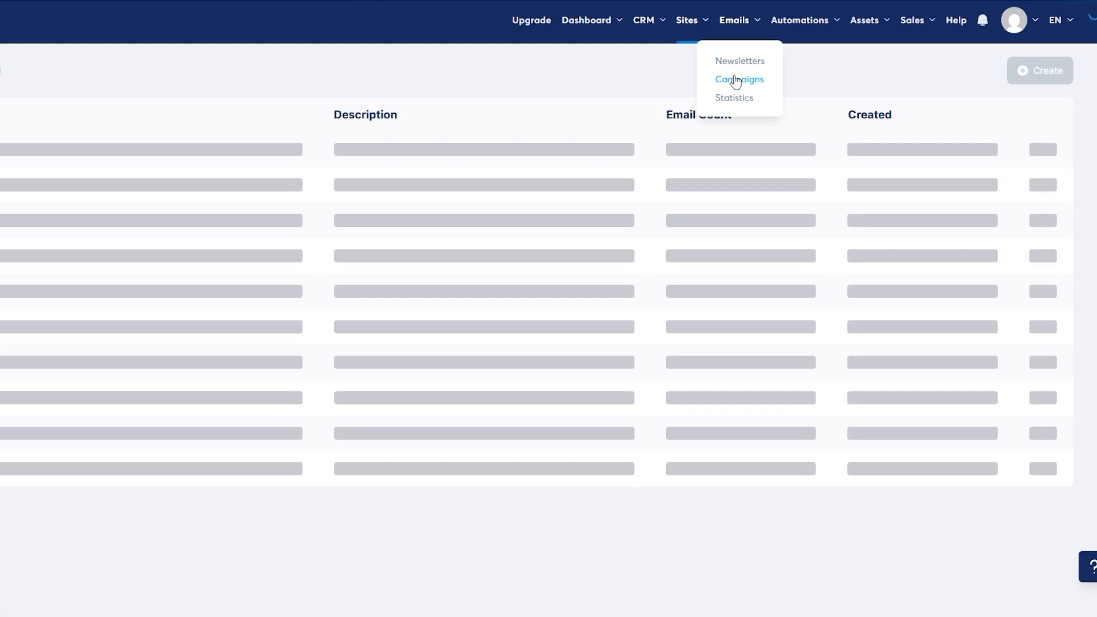
pyautogui.click(1046, 71)
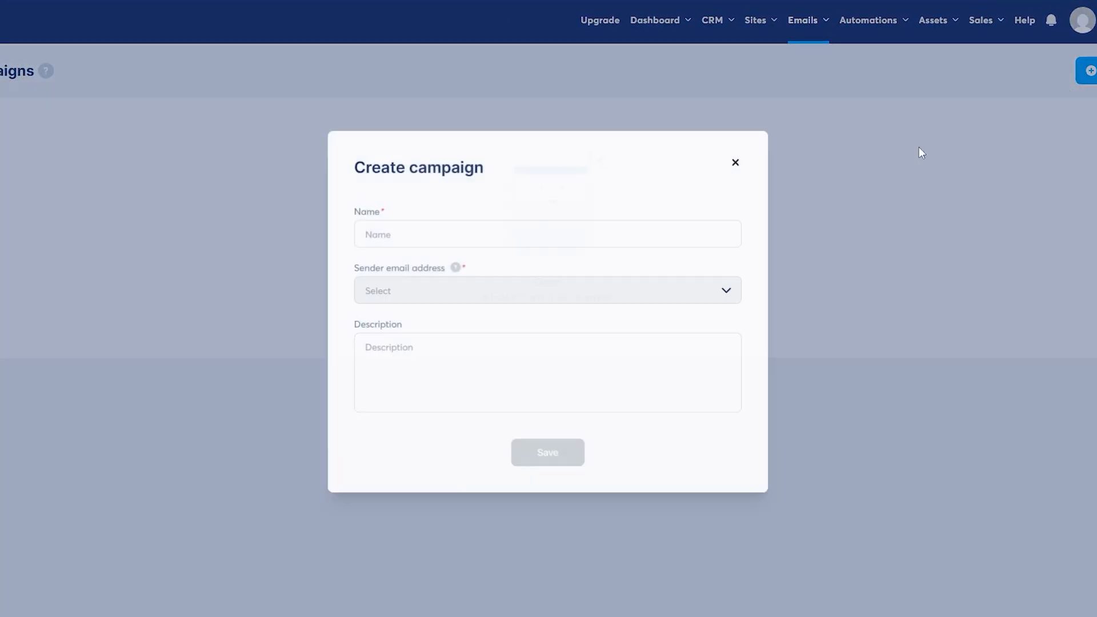
pyautogui.click(352, 238)
pyautogui.write('TESTING')
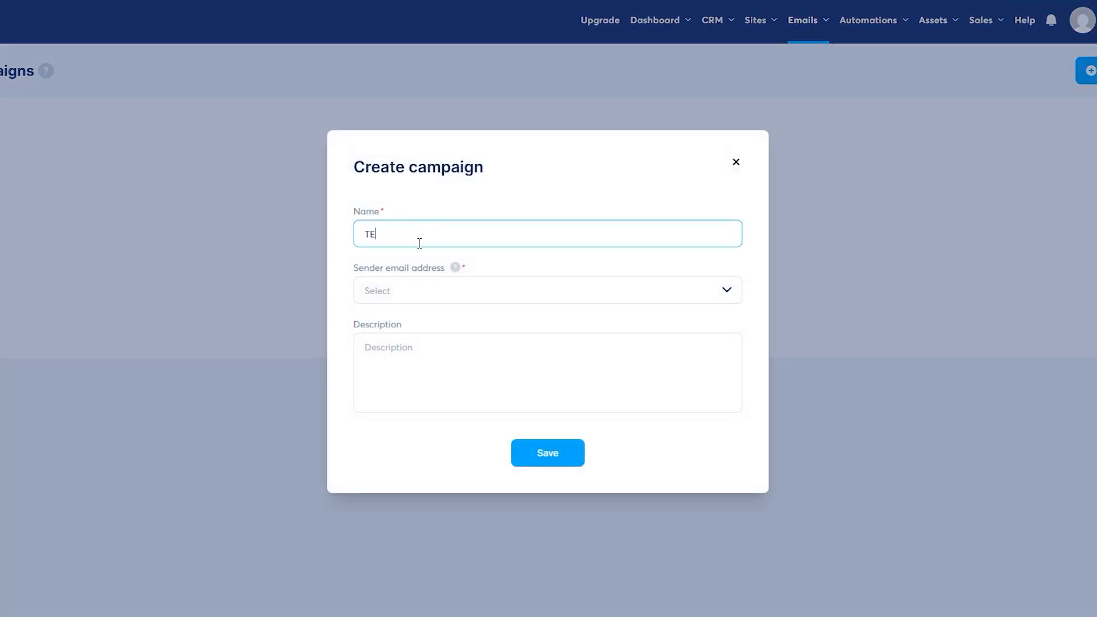
# - Try to give the TESTING campaign a sender by entering the sender's e-mail address and saving
pyautogui.click(398, 288)
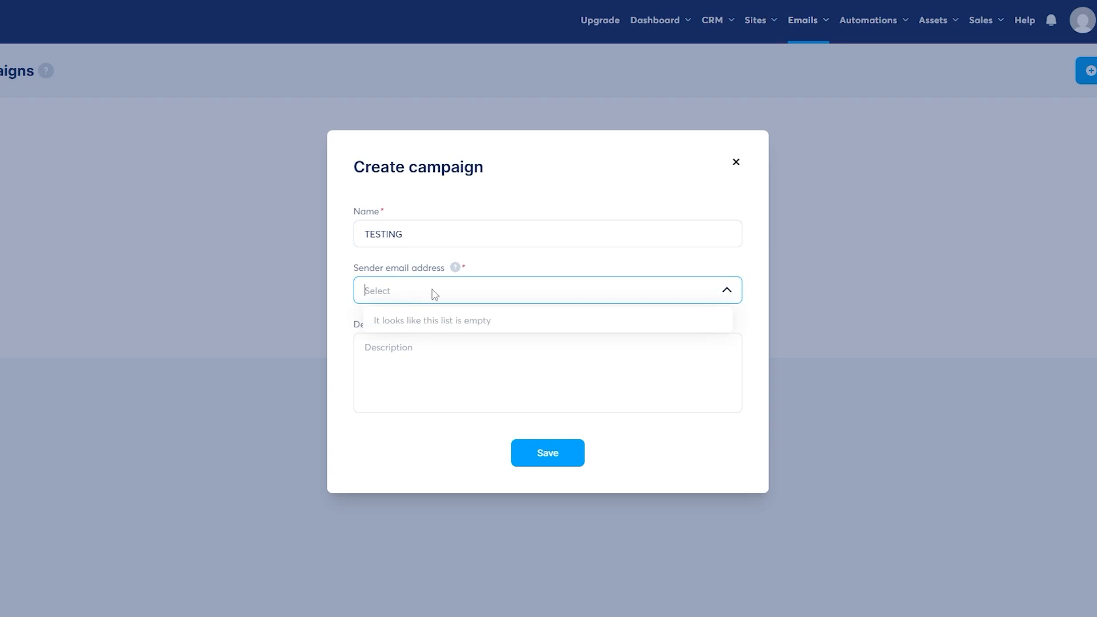
pyautogui.click(400, 295)
pyautogui.click(400, 295)
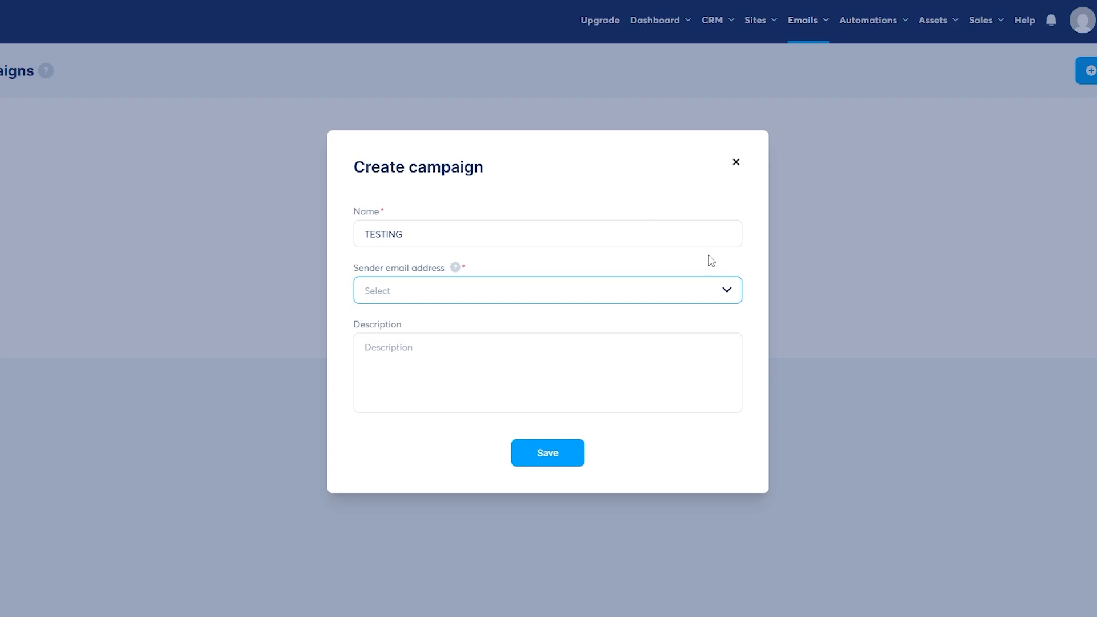
pyautogui.click(338, 302)
pyautogui.click(373, 297)
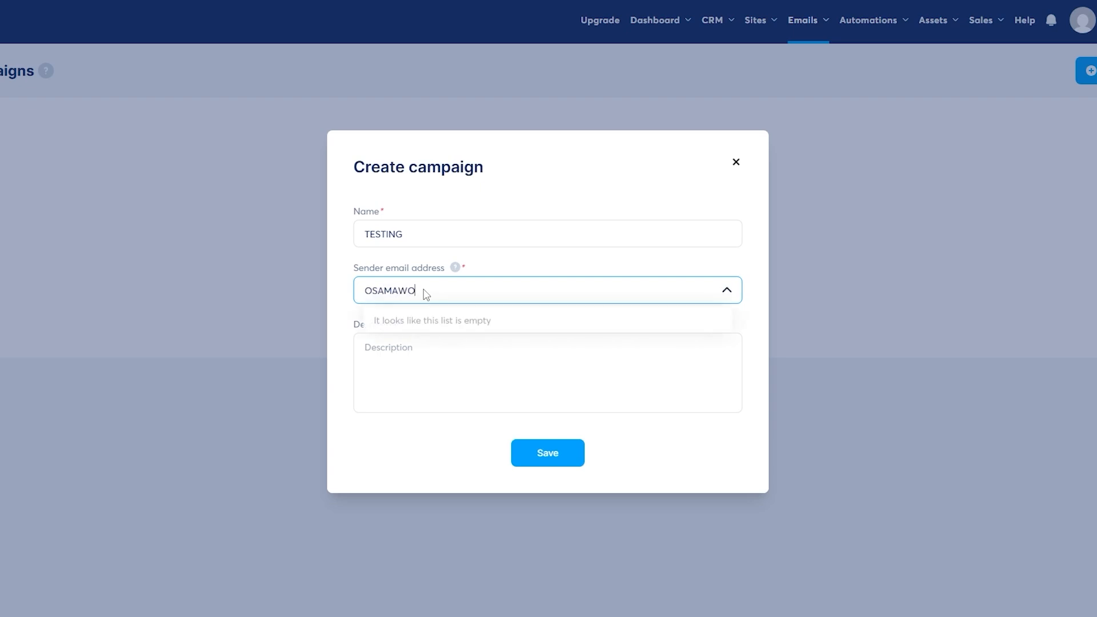
pyautogui.click(556, 455)
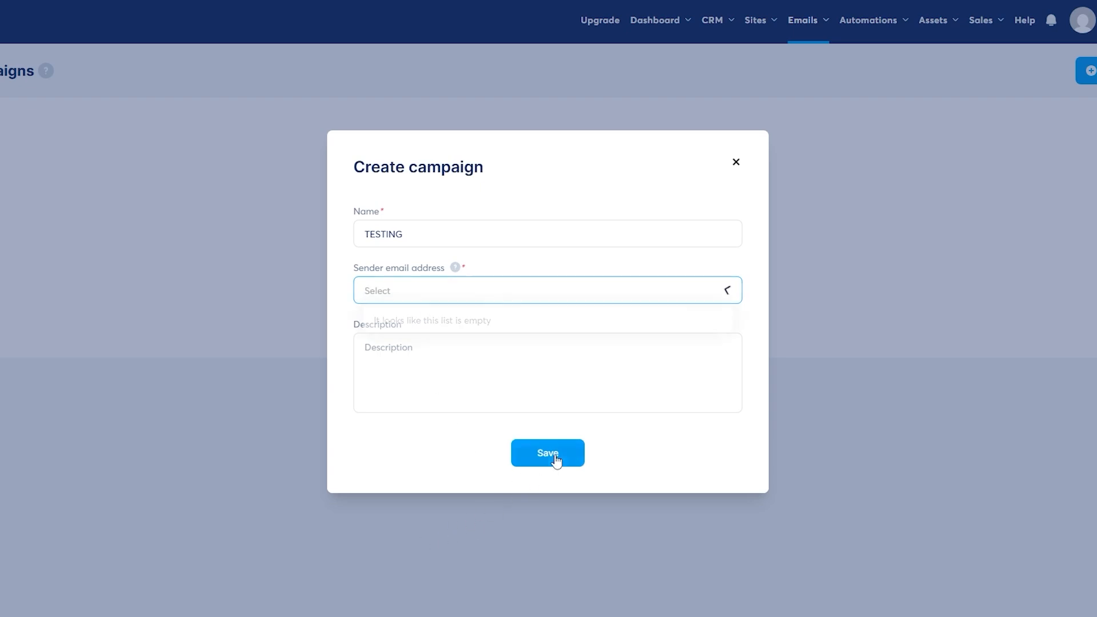
# - Follow the sender-address help link to the email settings for adding a verified email
pyautogui.click(423, 295)
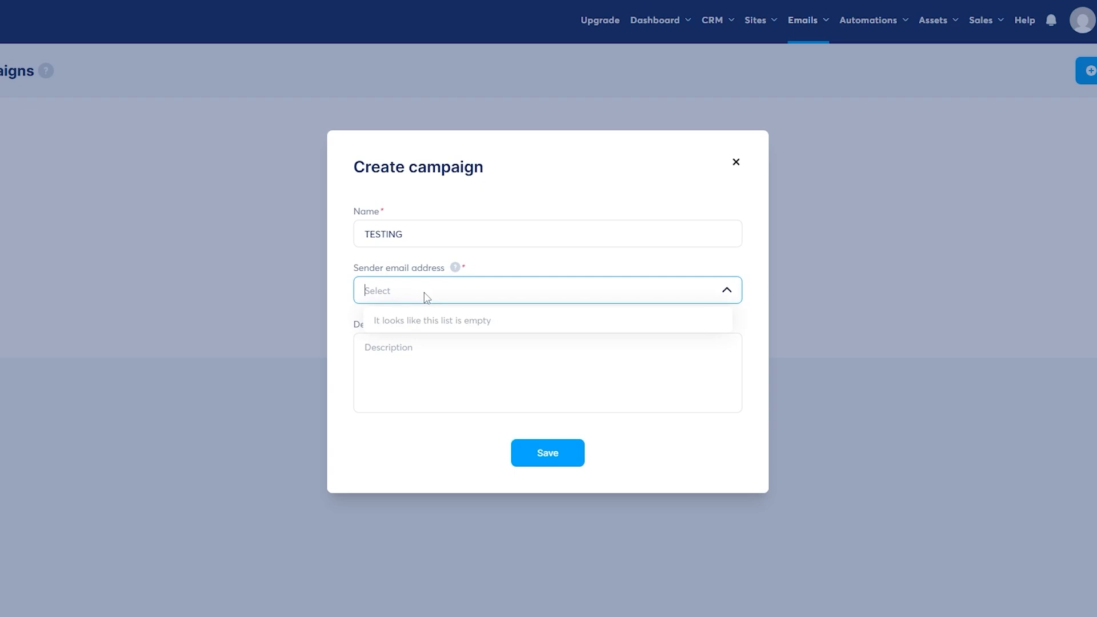
pyautogui.click(427, 324)
pyautogui.click(398, 284)
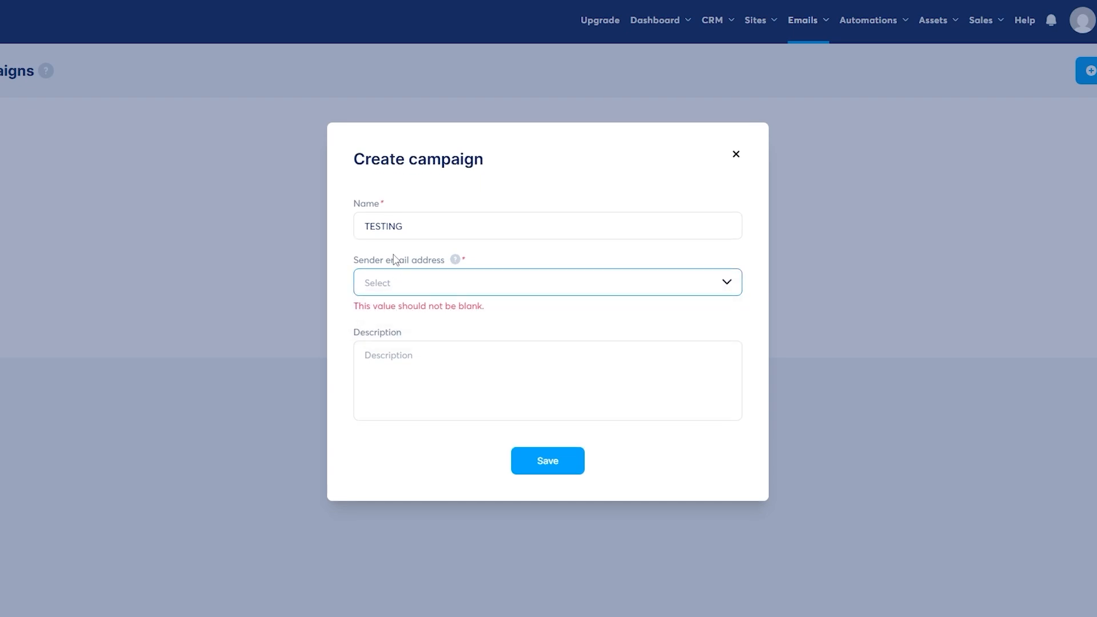
pyautogui.click(378, 261)
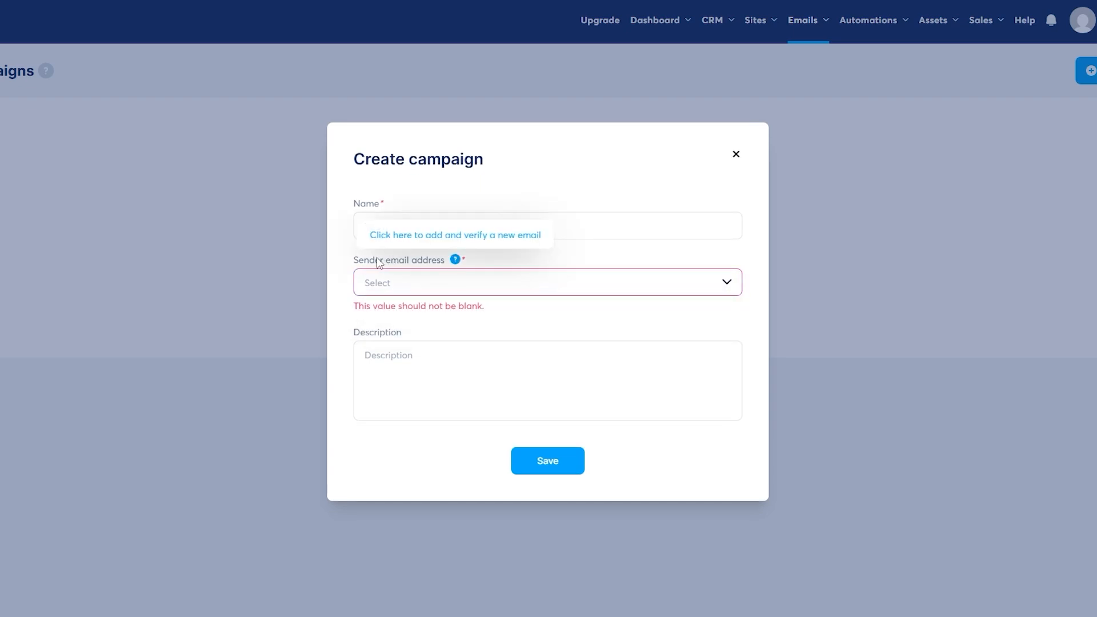
pyautogui.click(433, 240)
pyautogui.scroll(-3, 388, 283)
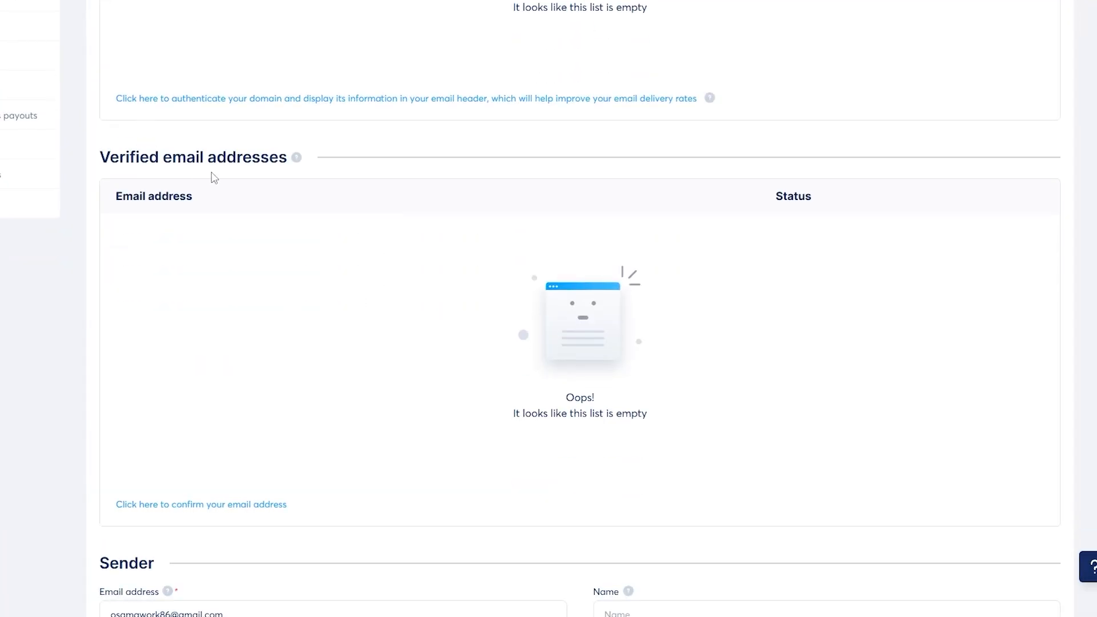
# - Add the sender's e-mail address as a new sender email and save it
pyautogui.moveTo(134, 195); pyautogui.dragTo(247, 171)
pyautogui.click(579, 341)
pyautogui.scroll(-1, 576, 339)
pyautogui.scroll(-2, 577, 341)
pyautogui.click(233, 308)
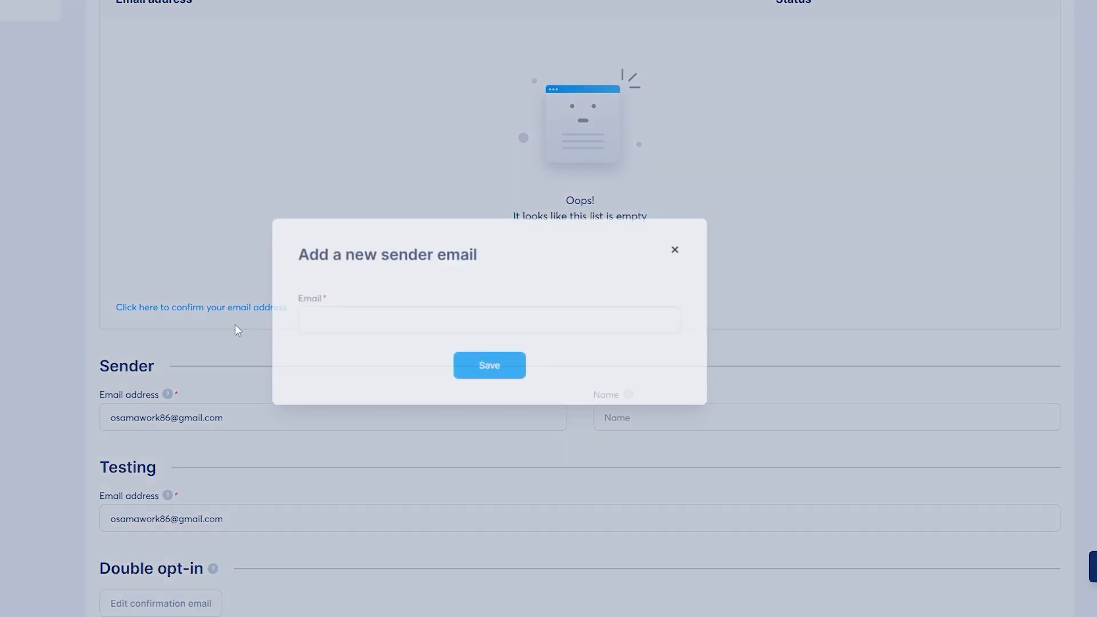
pyautogui.click(483, 324)
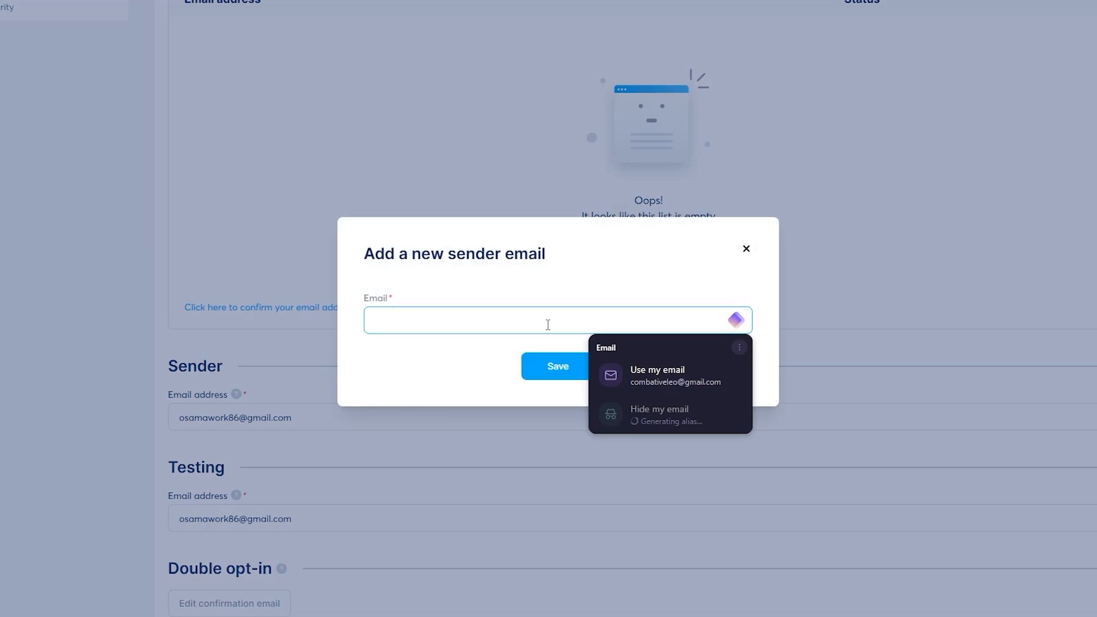
pyautogui.click(526, 362)
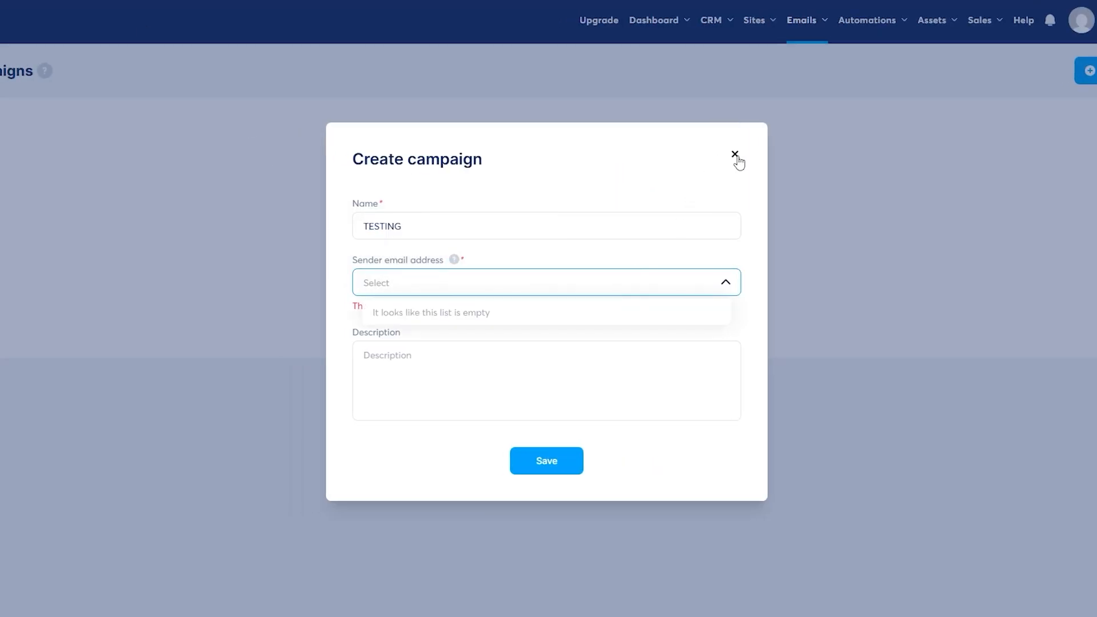
# - Recheck the campaign's sender email choices and close the new campaign form
pyautogui.click(745, 161)
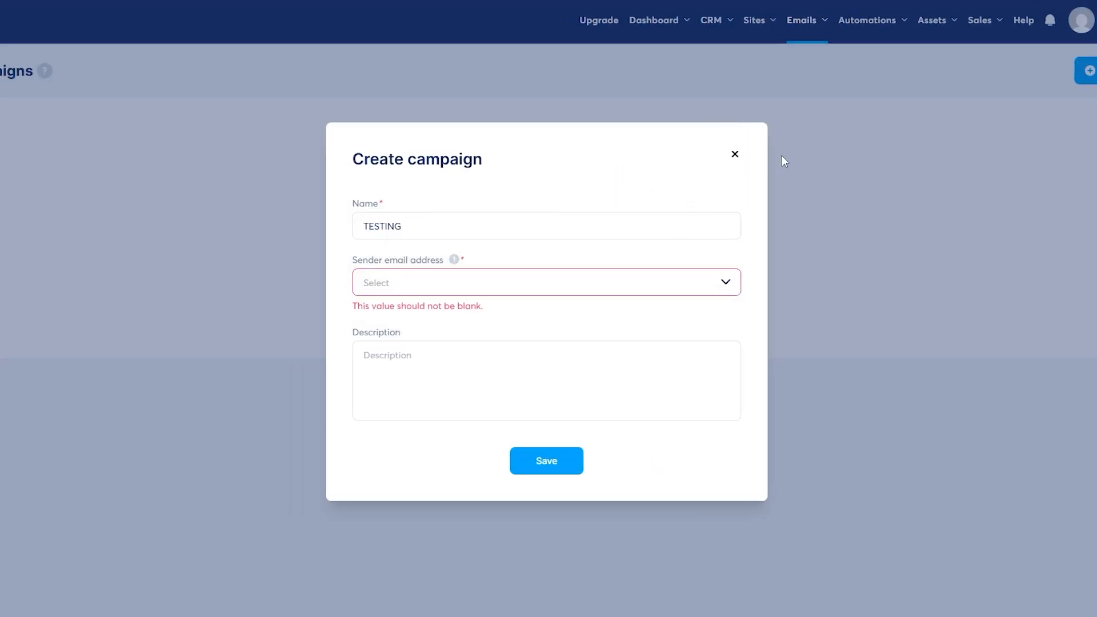
pyautogui.click(734, 154)
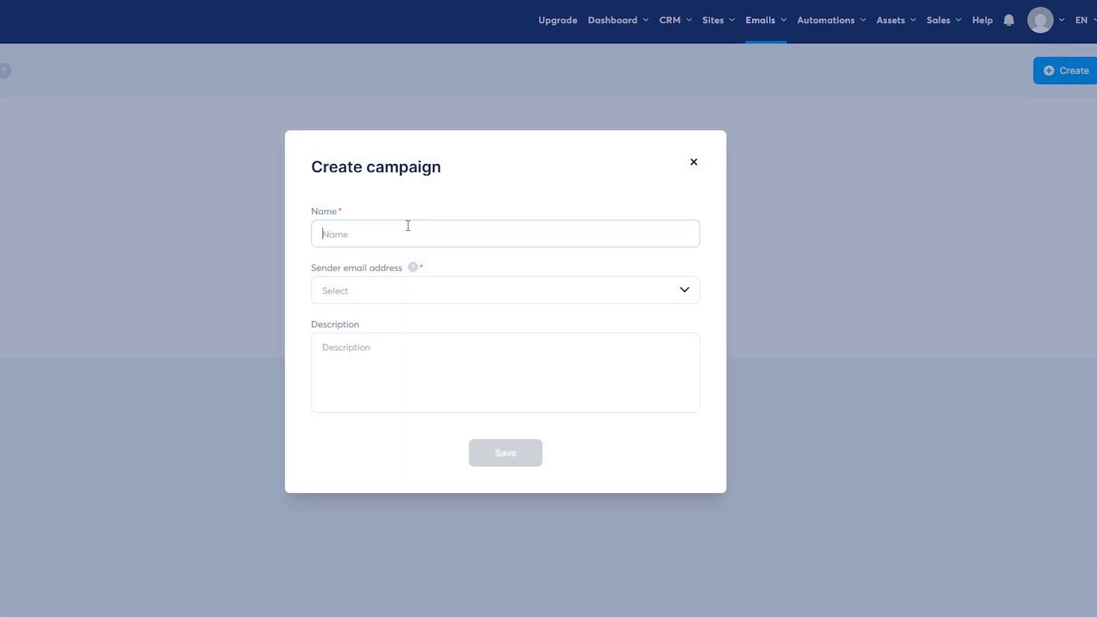
pyautogui.click(354, 291)
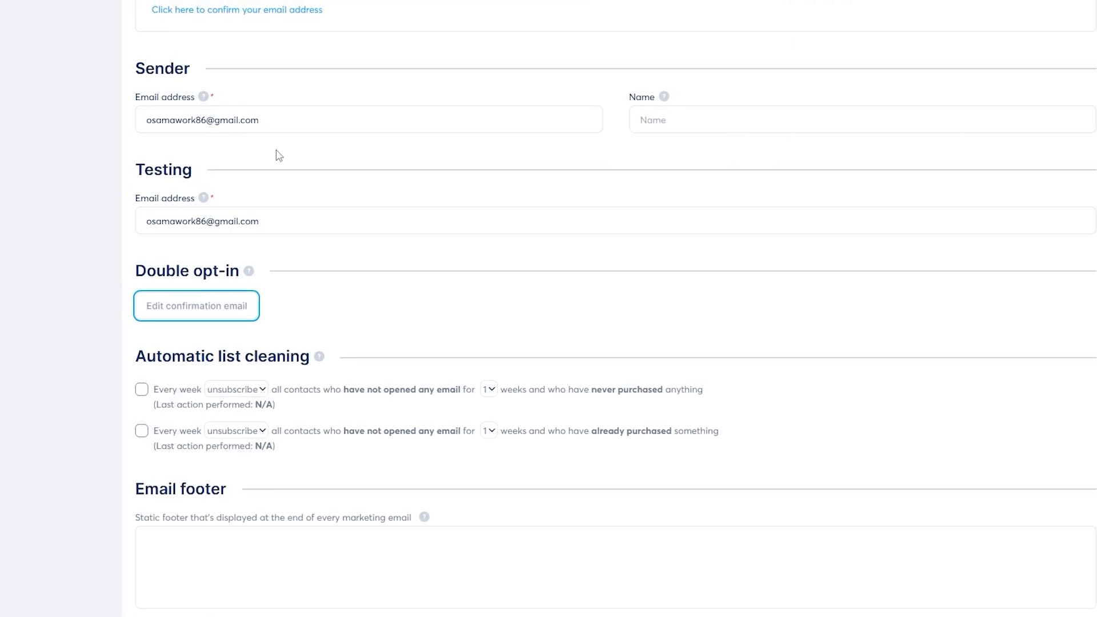
pyautogui.scroll(5, 940, 303)
pyautogui.moveTo(841, 286)
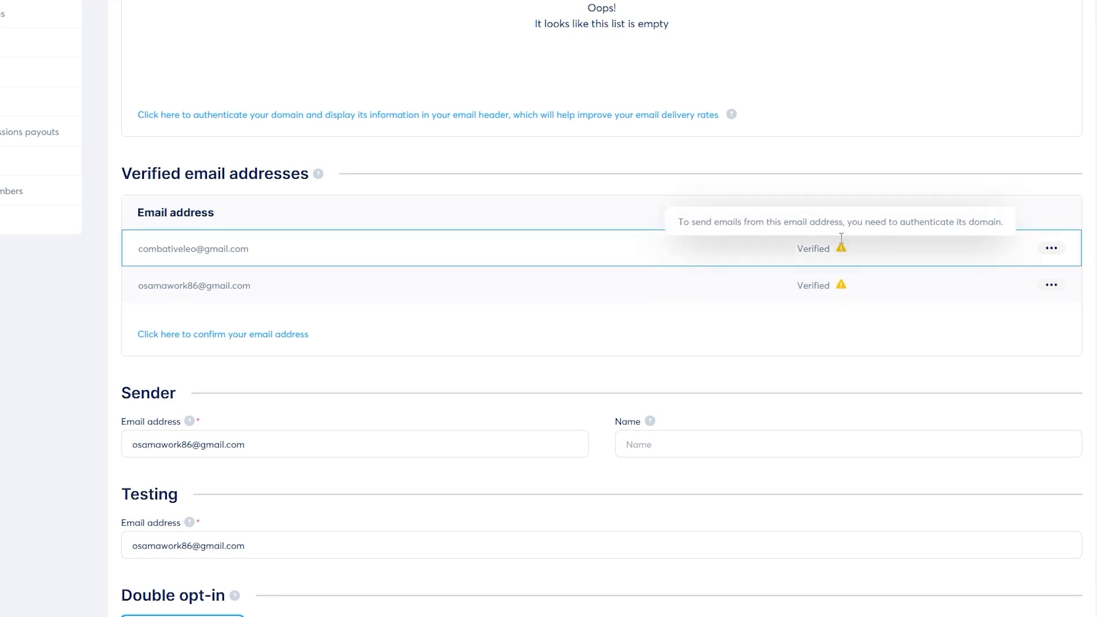
pyautogui.scroll(7, 841, 249)
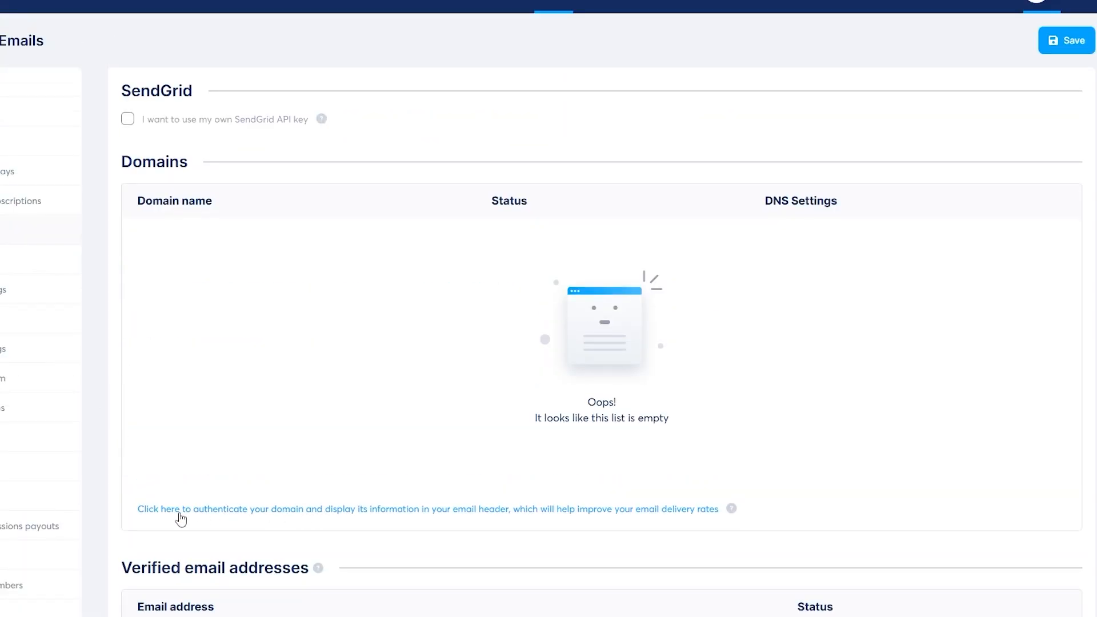
# - Look at the sending domain authentication form, then close it and the campaign form
pyautogui.click(322, 510)
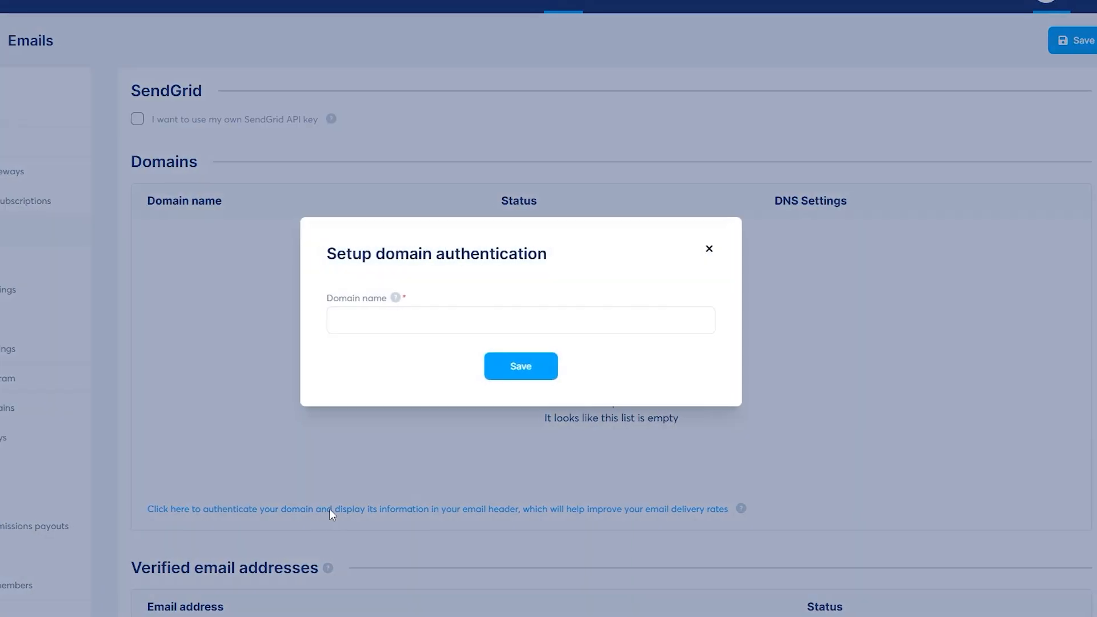
pyautogui.click(348, 320)
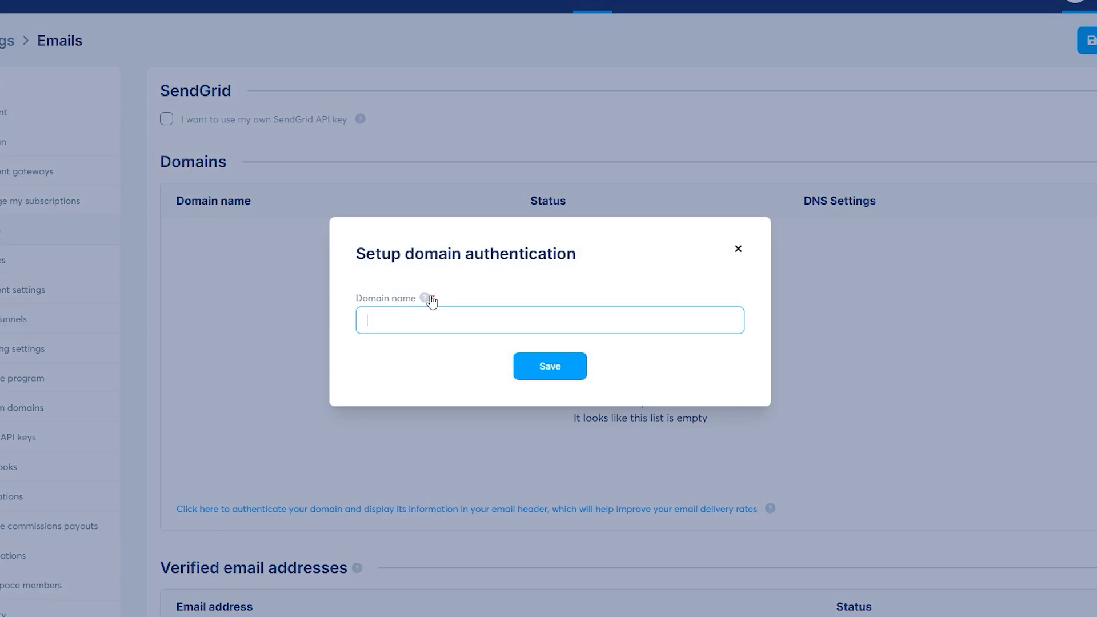
pyautogui.click(739, 250)
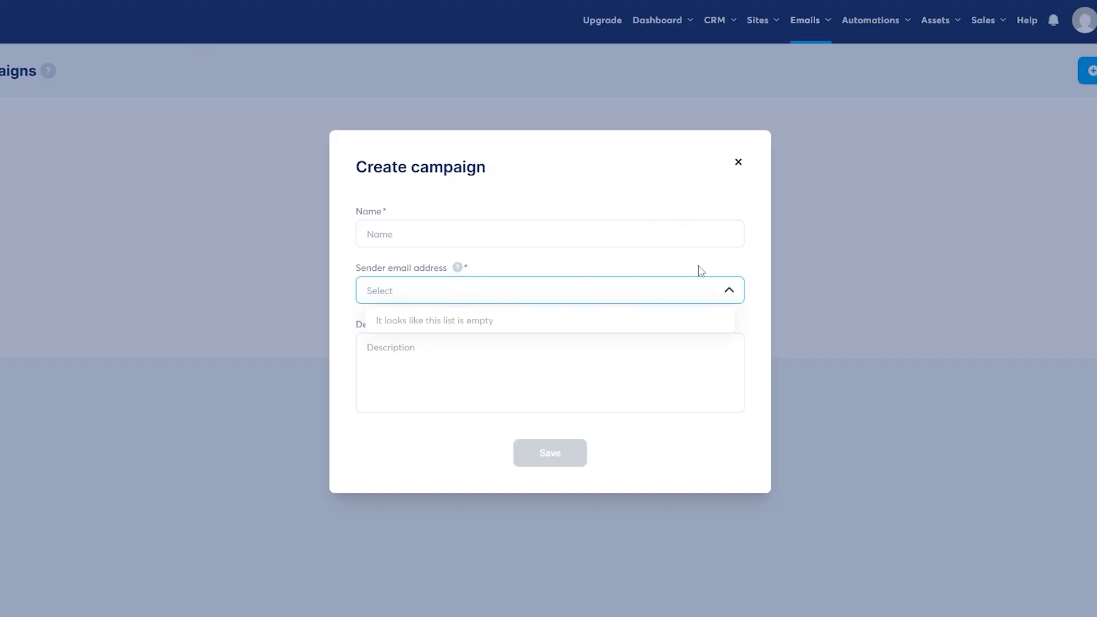
pyautogui.click(739, 165)
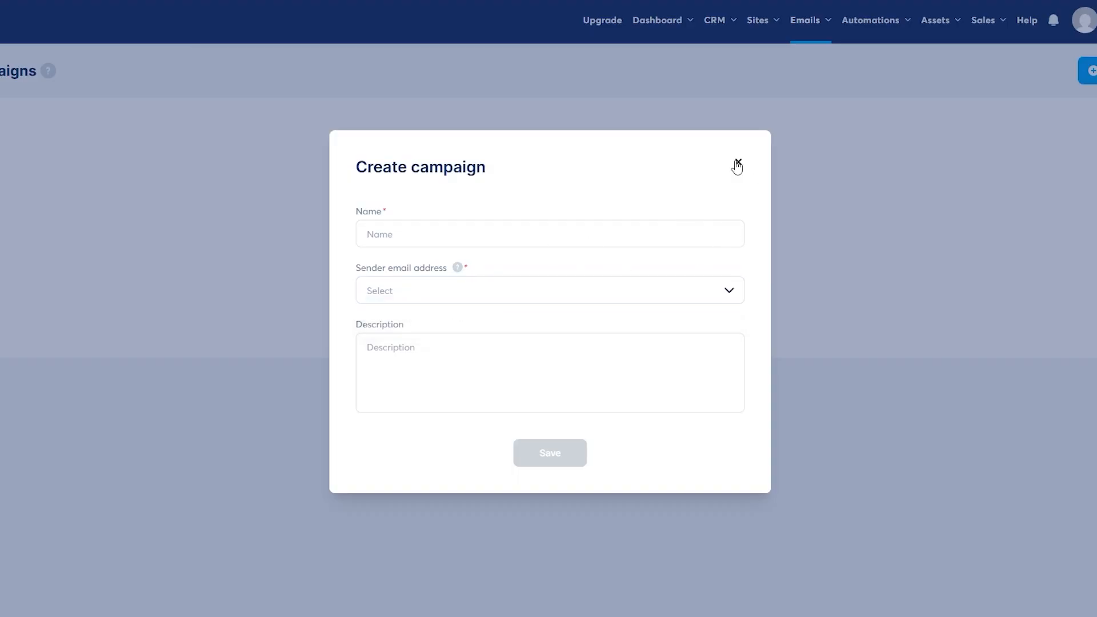
pyautogui.click(738, 165)
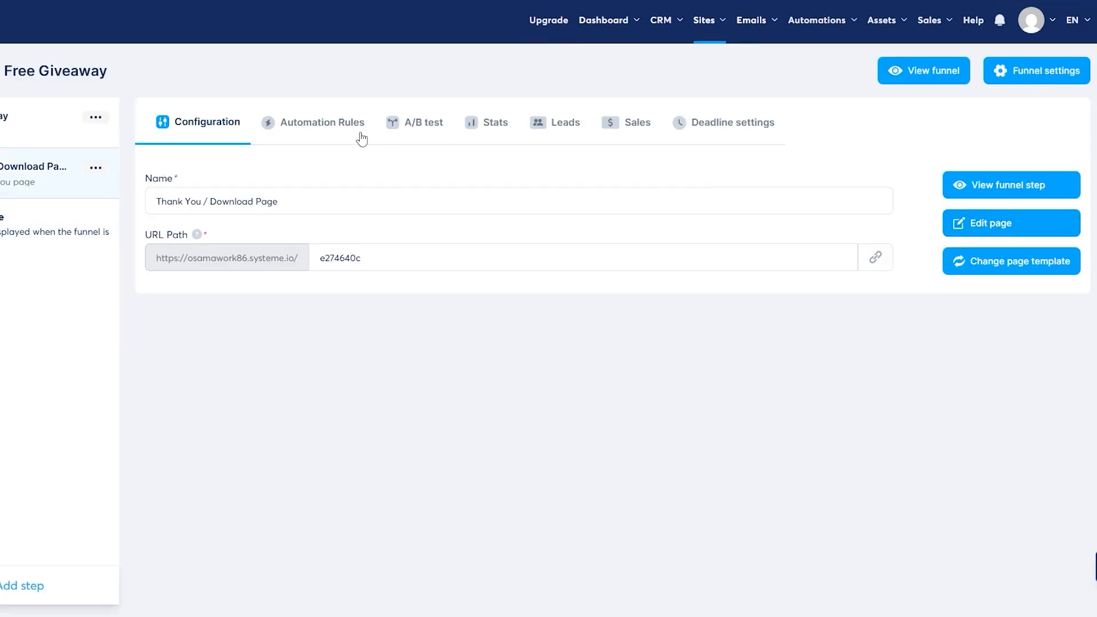
# - Start a new automation rule for the step, triggered by funnel step form subscription
pyautogui.click(323, 133)
pyautogui.click(612, 482)
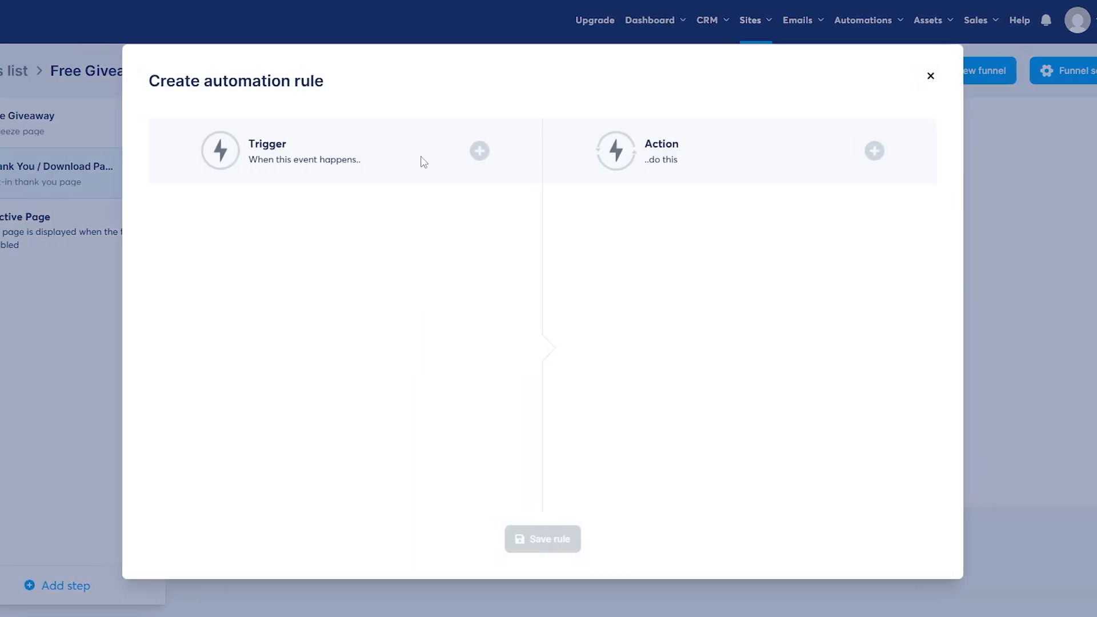
pyautogui.click(479, 151)
pyautogui.click(457, 312)
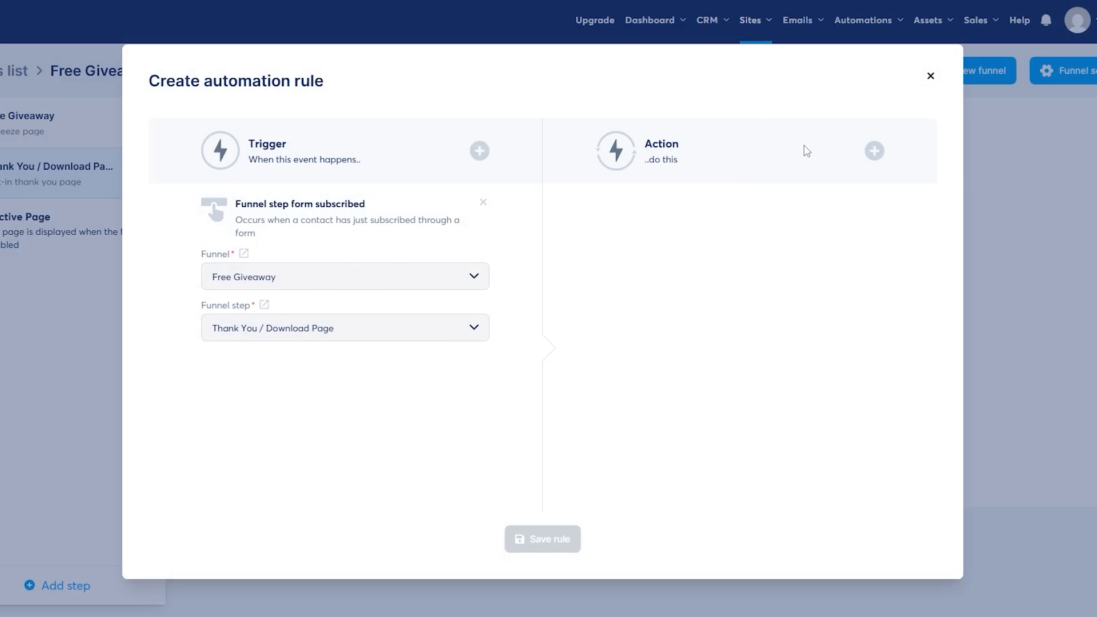
# - Add a Subscribe to campaign action, find no campaigns, and close the rule unsaved
pyautogui.click(875, 152)
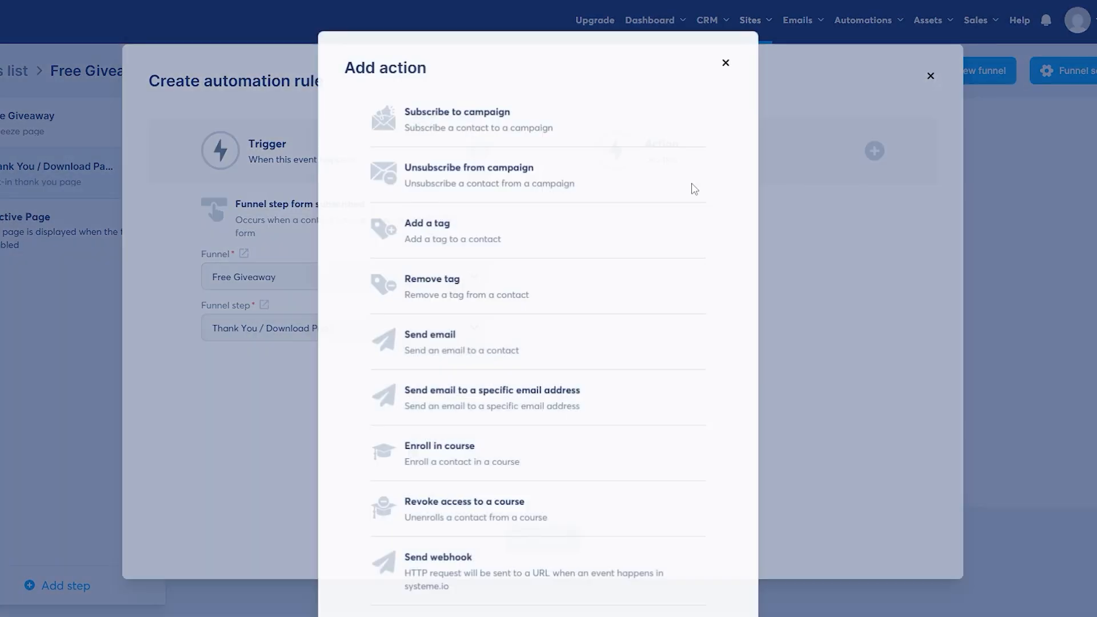
pyautogui.click(460, 136)
pyautogui.click(715, 275)
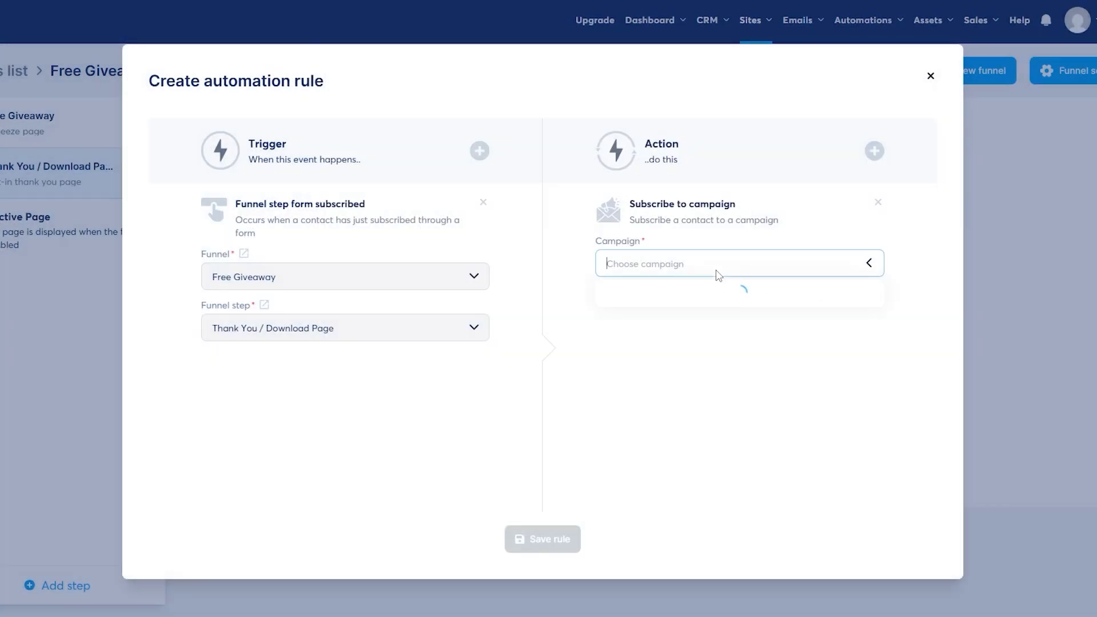
pyautogui.click(585, 476)
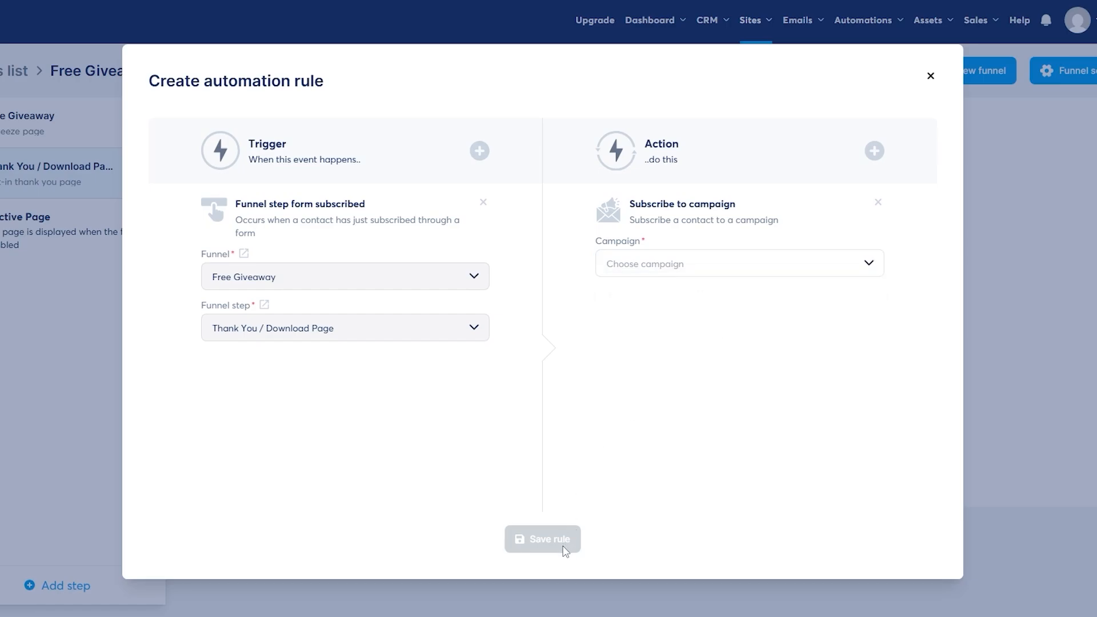
pyautogui.click(930, 75)
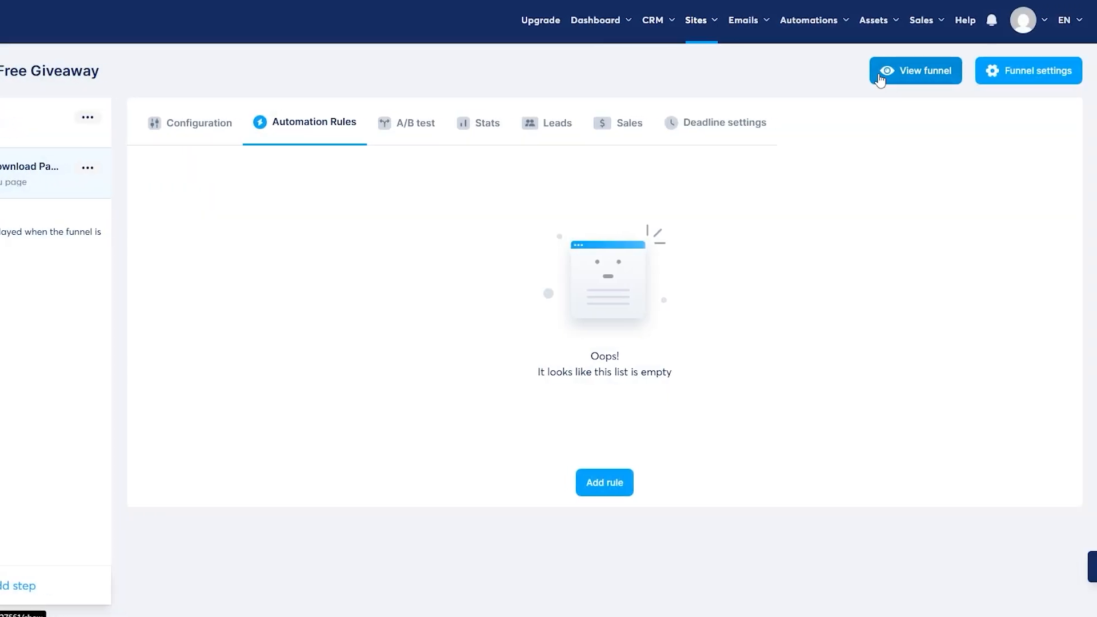